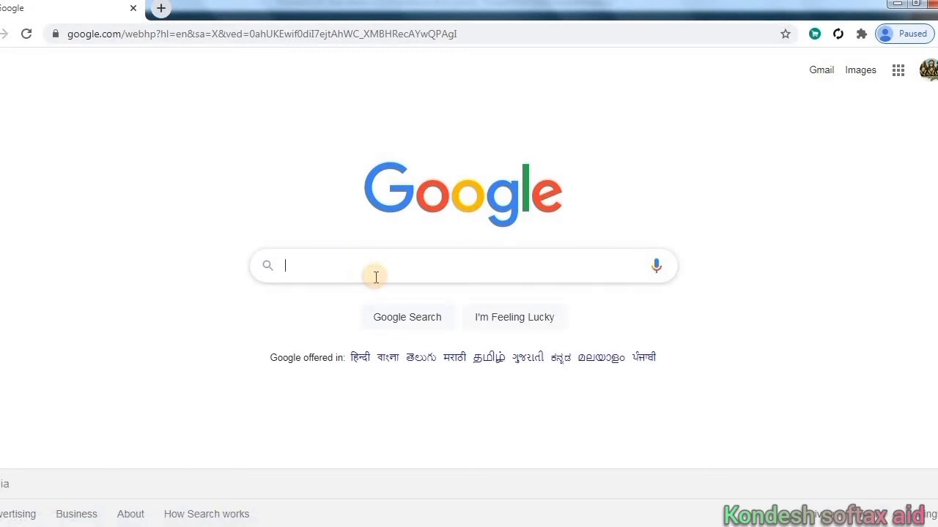
# Search Google for mca.gov.in by picking the suggested completion
pyautogui.write('ca')
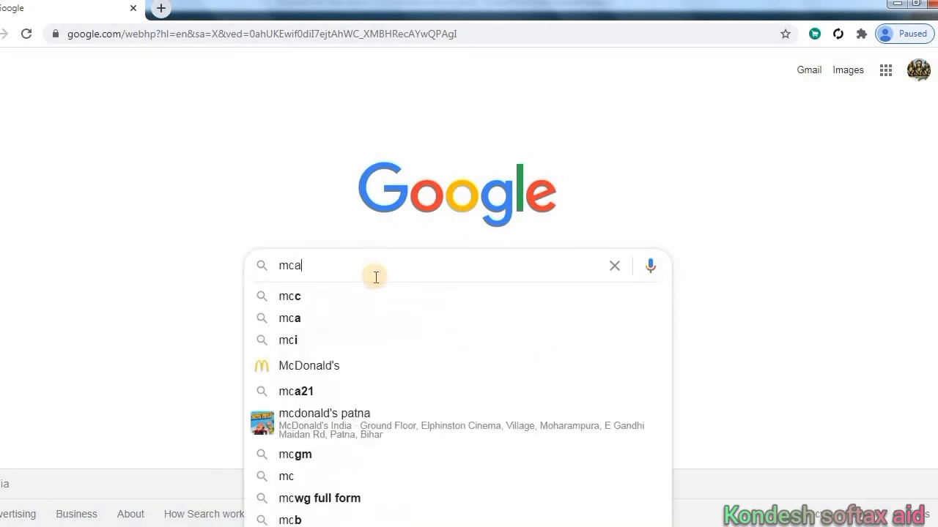
pyautogui.write('.go')
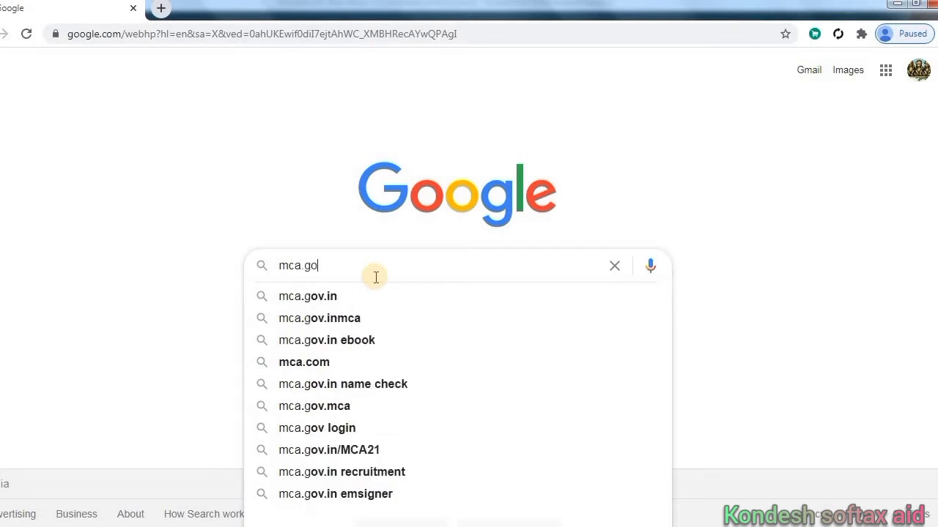
pyautogui.press('Down')
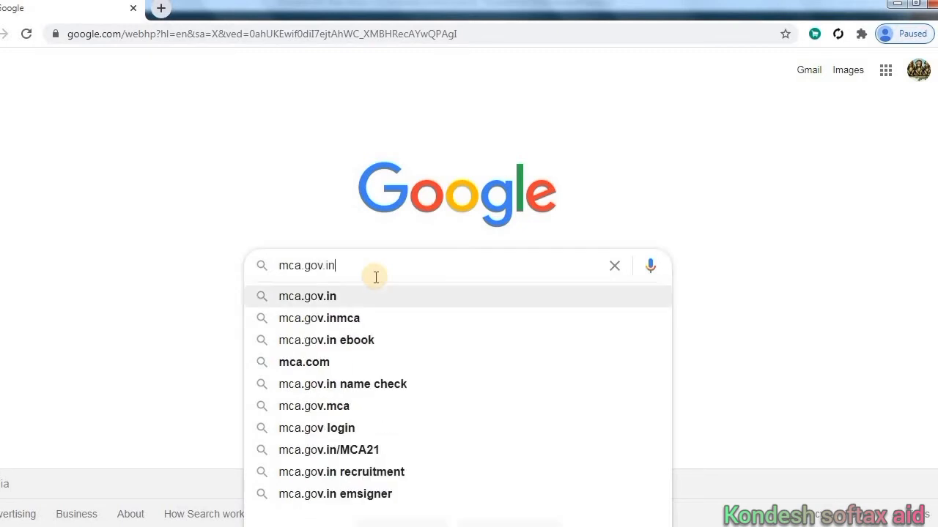
pyautogui.press('Return')
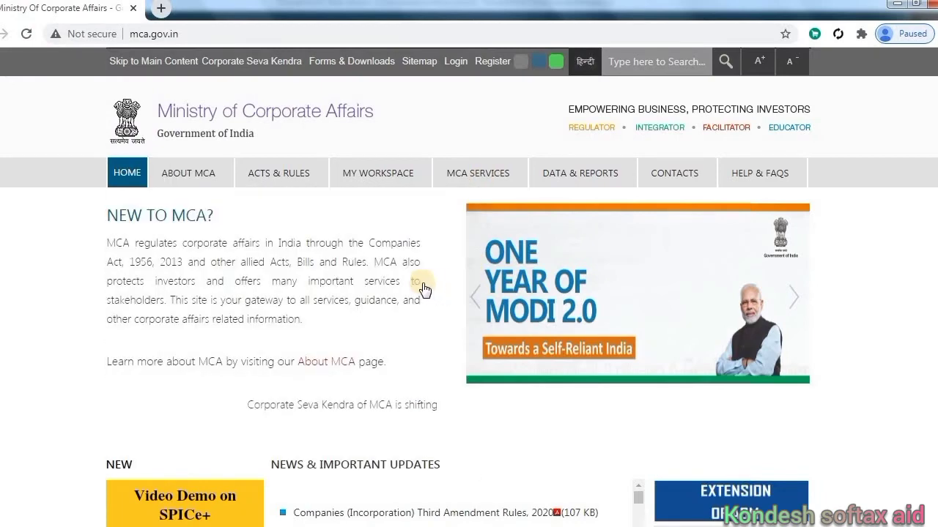
# Scroll down the Company Forms Download tables of e-forms with zip sizes and version dates
pyautogui.moveTo(474, 175)
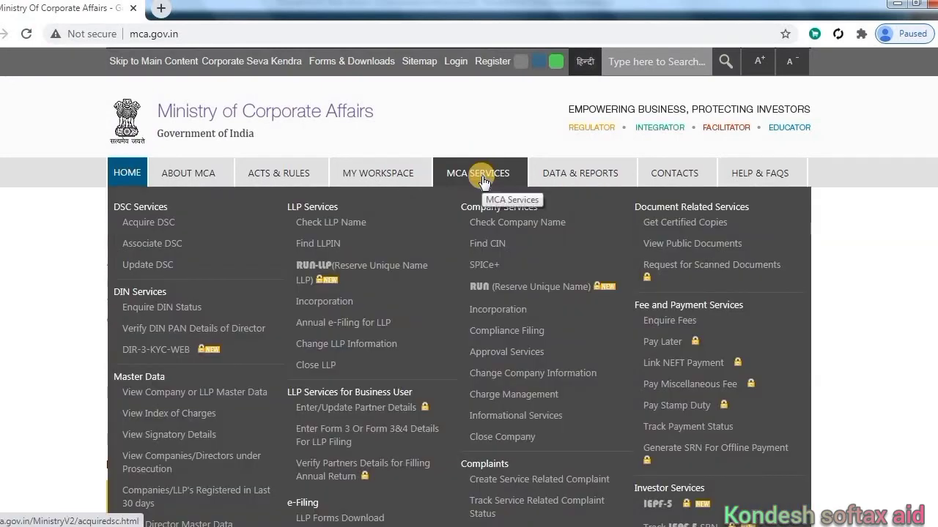
pyautogui.scroll(-1, 482, 181)
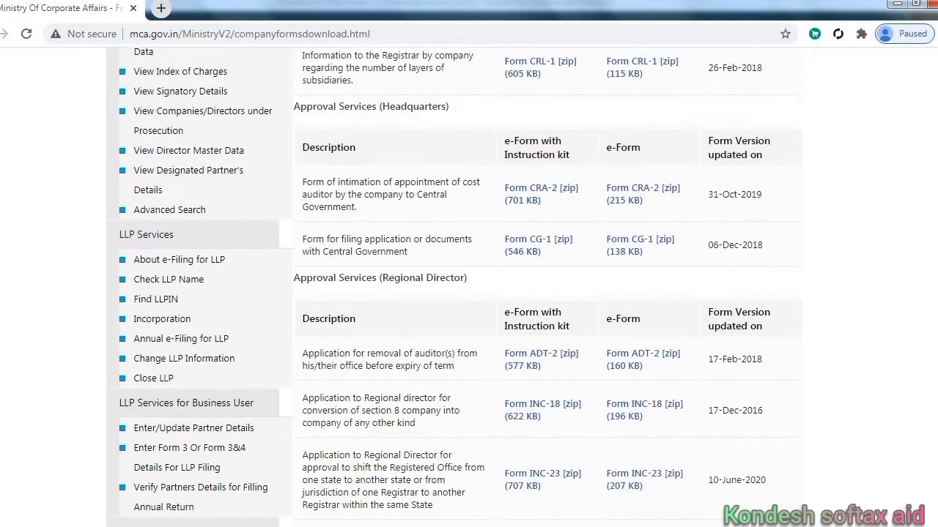
pyautogui.scroll(-4, 469, 293)
pyautogui.scroll(-5, 469, 293)
pyautogui.scroll(-5, 469, 293)
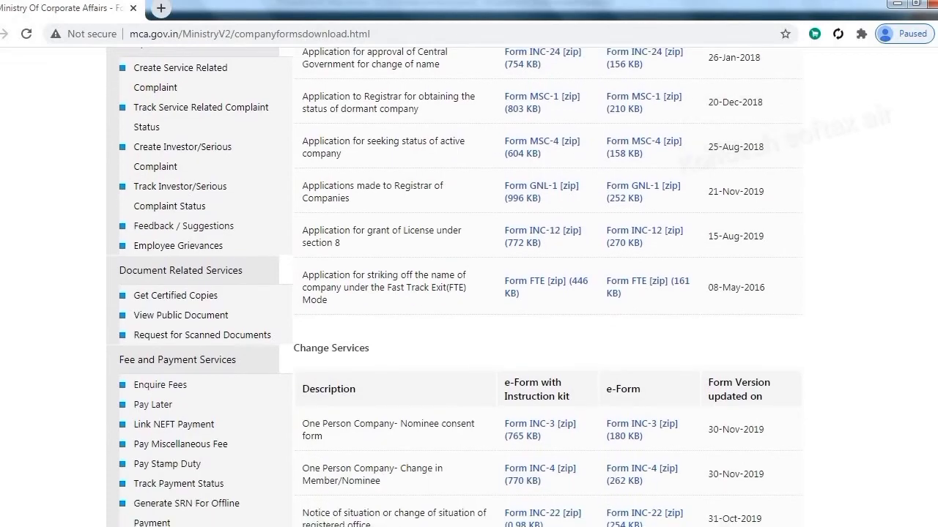
pyautogui.scroll(-5, 469, 293)
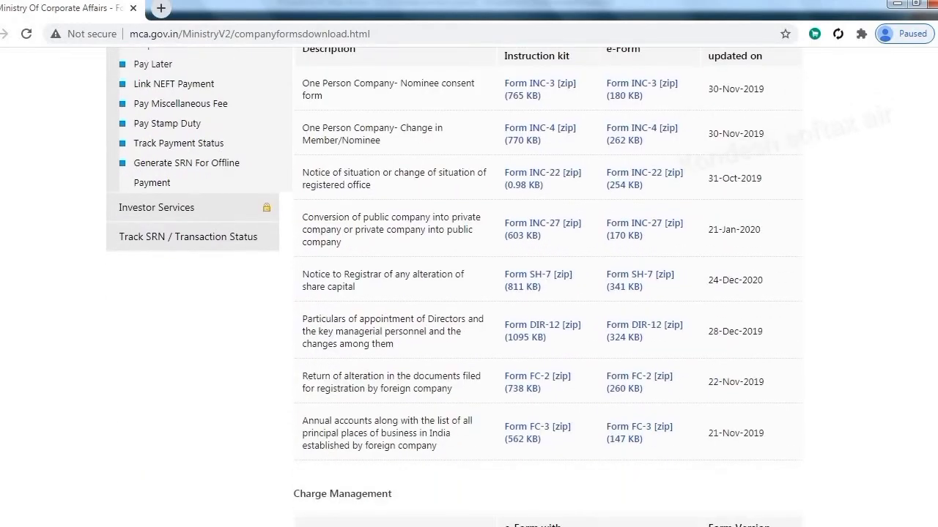
pyautogui.scroll(-5, 469, 293)
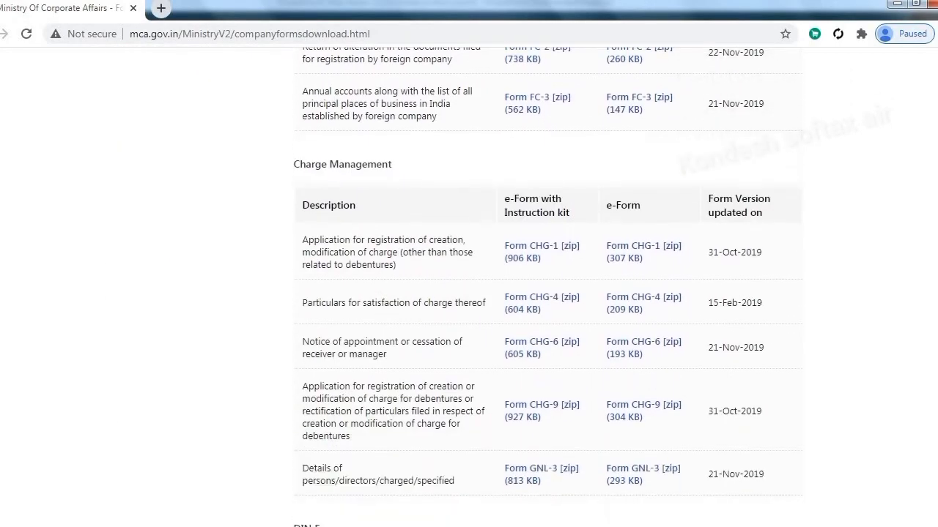
pyautogui.scroll(-5, 469, 293)
pyautogui.scroll(-3, 469, 293)
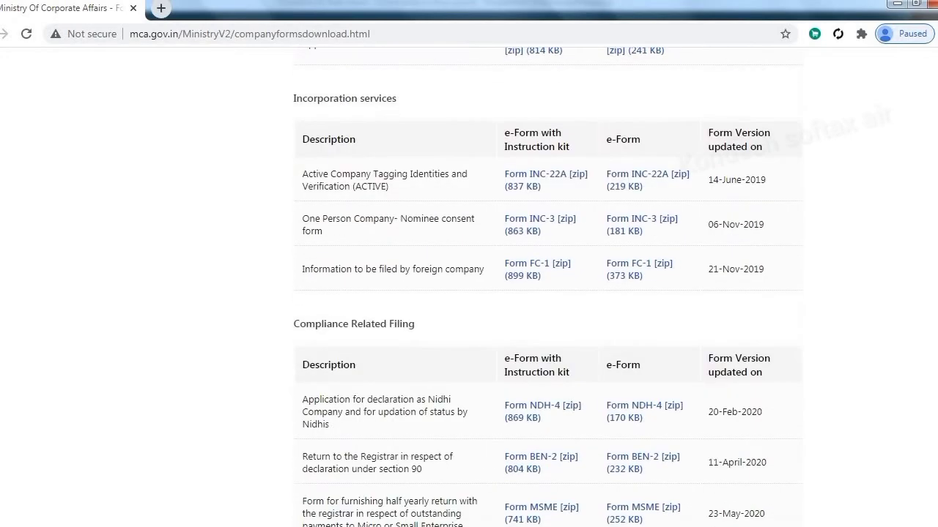
pyautogui.scroll(-4, 469, 293)
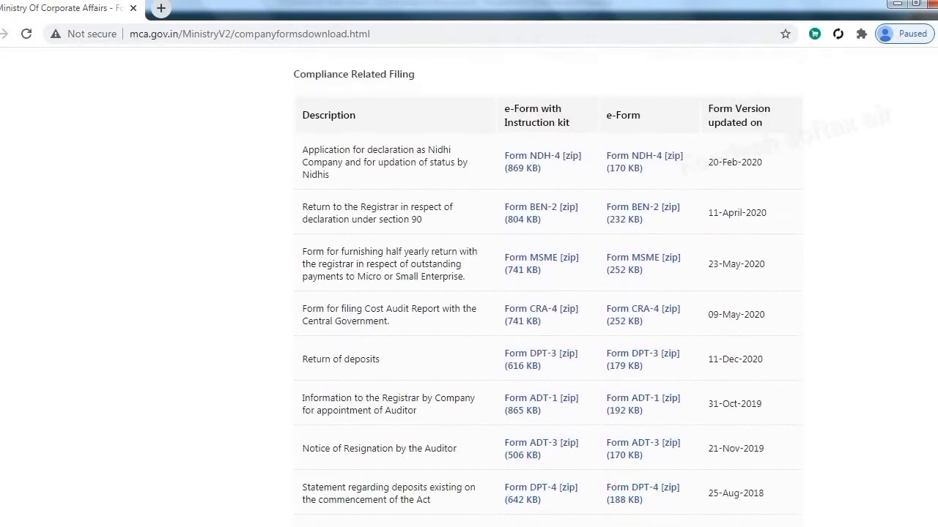
pyautogui.scroll(-3, 930, 301)
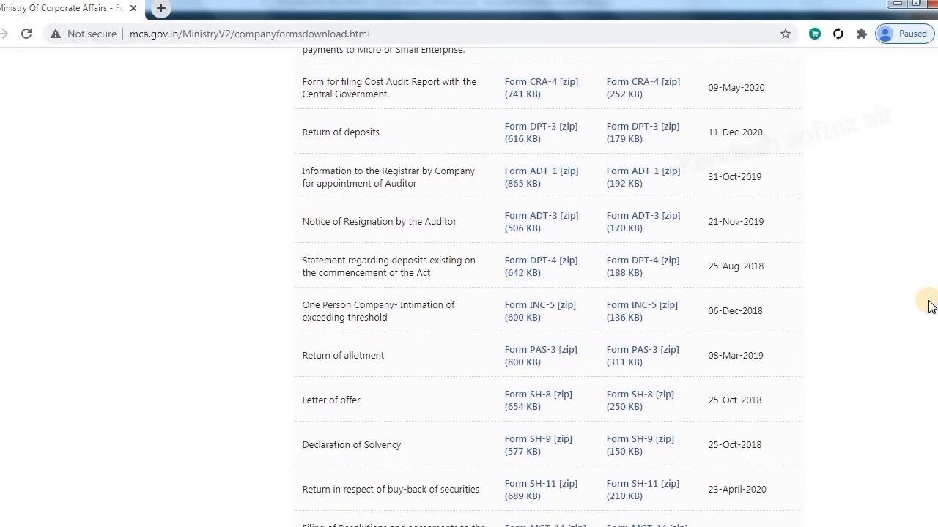
pyautogui.scroll(-4, 928, 301)
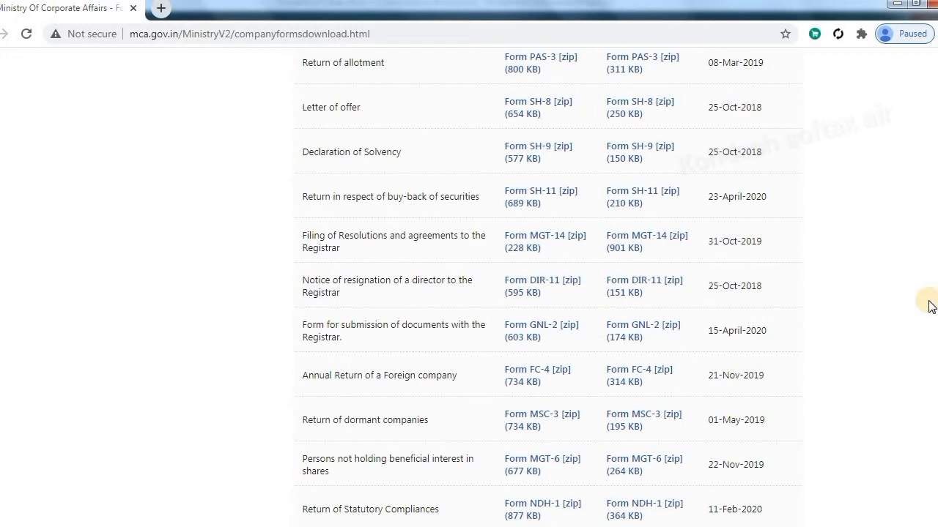
pyautogui.scroll(-4, 929, 306)
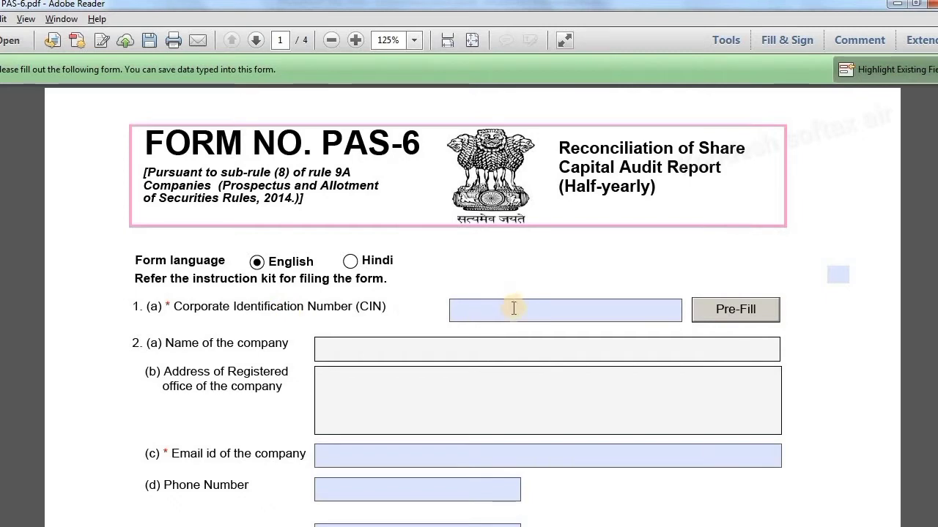
# Paste the company's CIN and pre-fill its name, registered address, e-mail and phone
pyautogui.moveTo(513, 308)
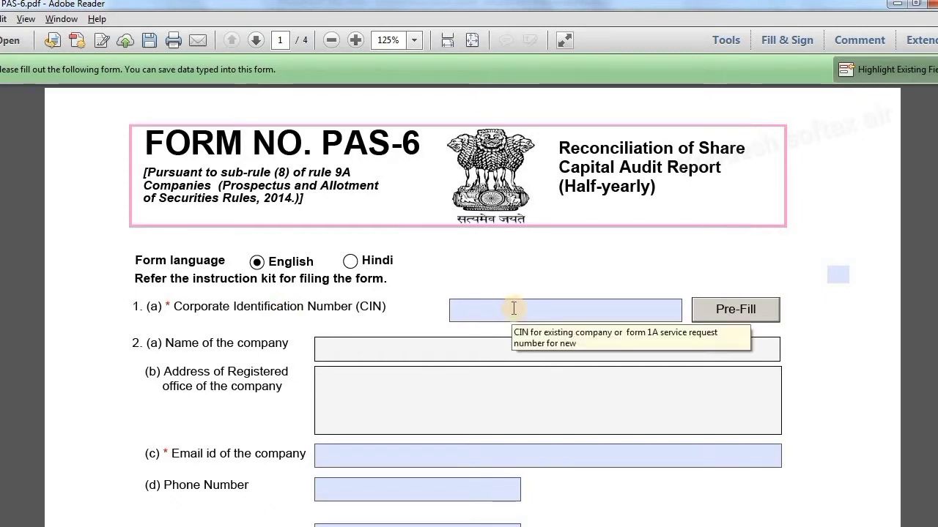
pyautogui.click(513, 309)
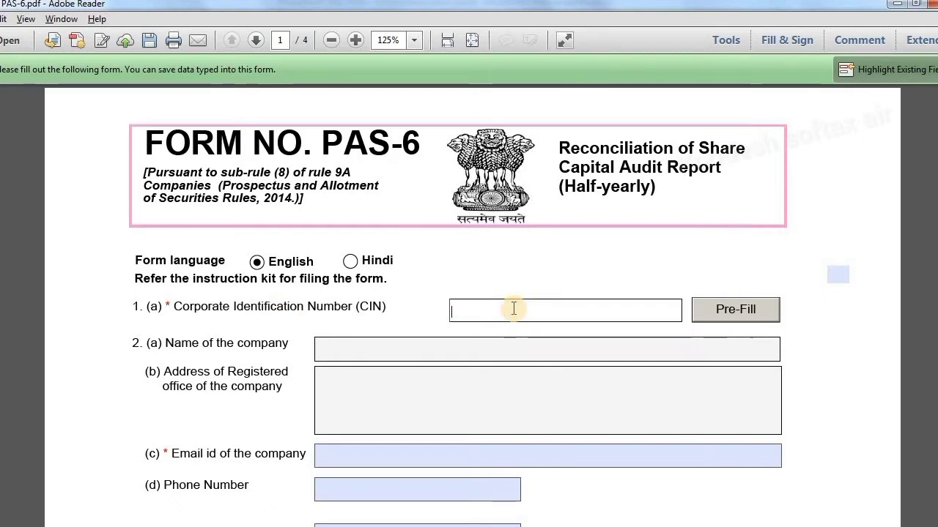
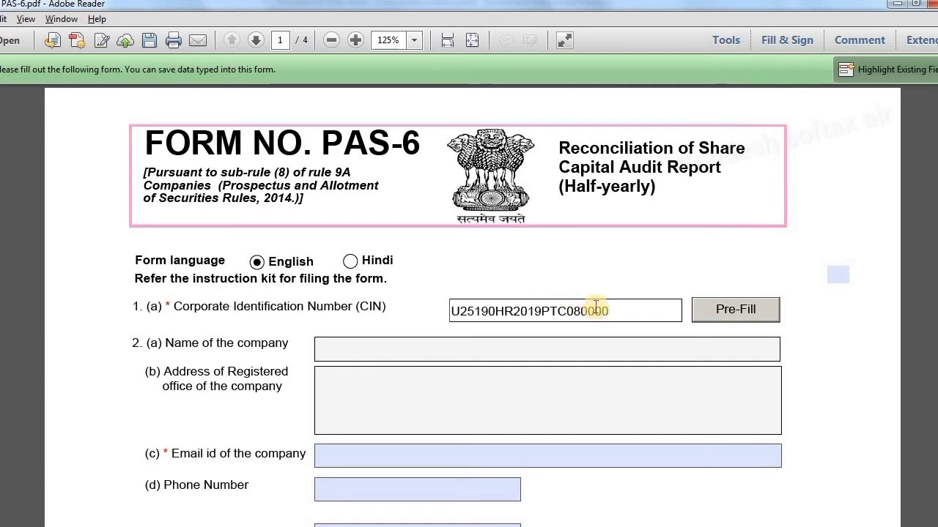
pyautogui.click(723, 318)
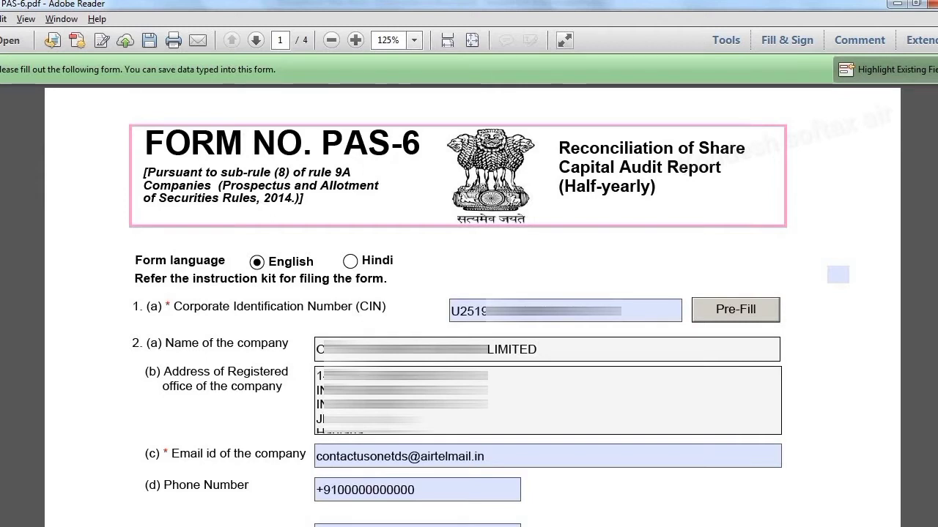
pyautogui.scroll(-6, 334, 227)
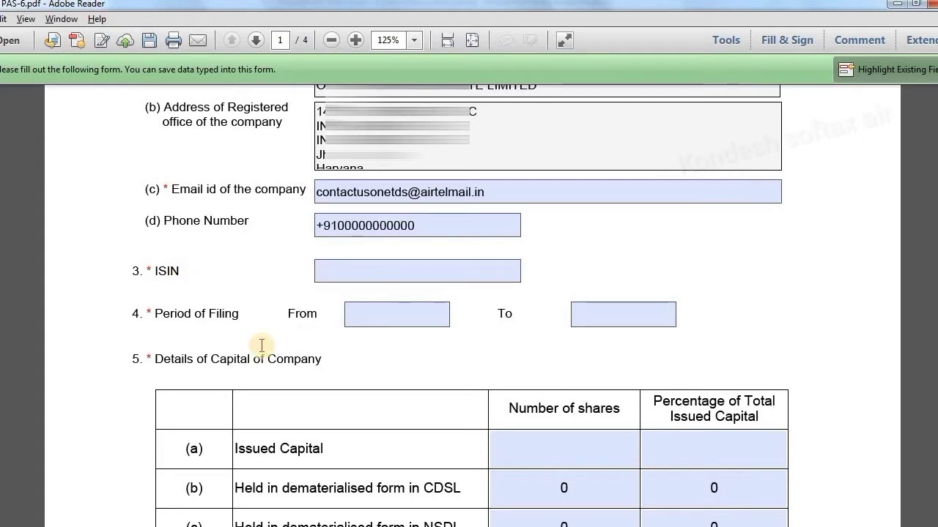
# Enter ISIN INE002A00000 and set the filing period 02/10/2019 to 31/03/2020 via the calendar
pyautogui.click(355, 262)
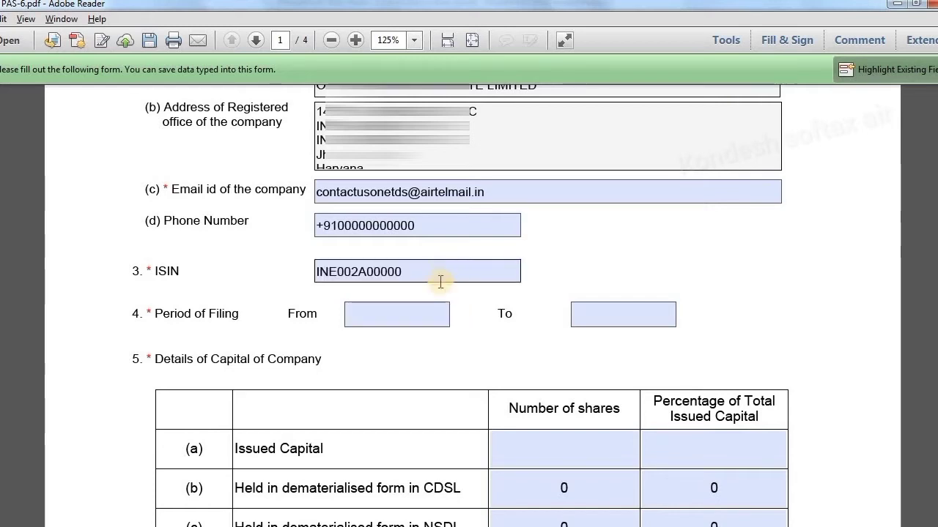
pyautogui.click(385, 311)
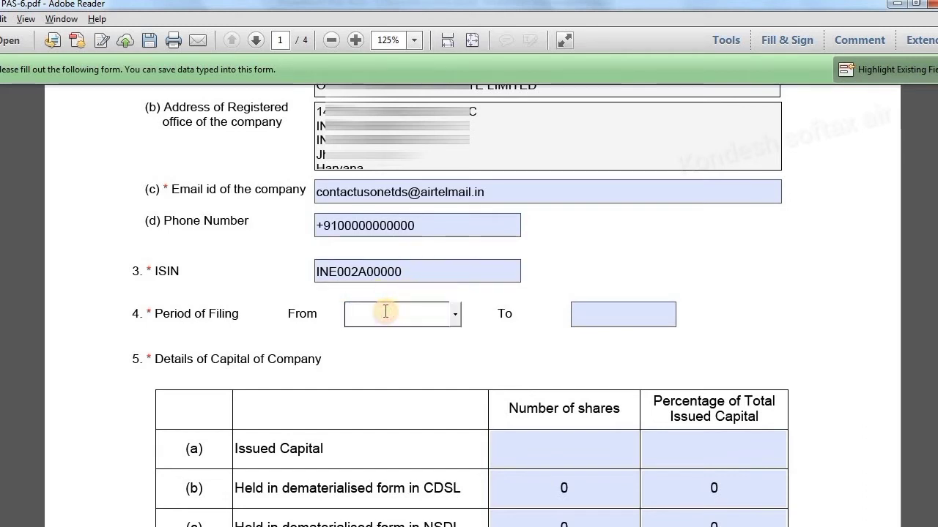
pyautogui.click(451, 315)
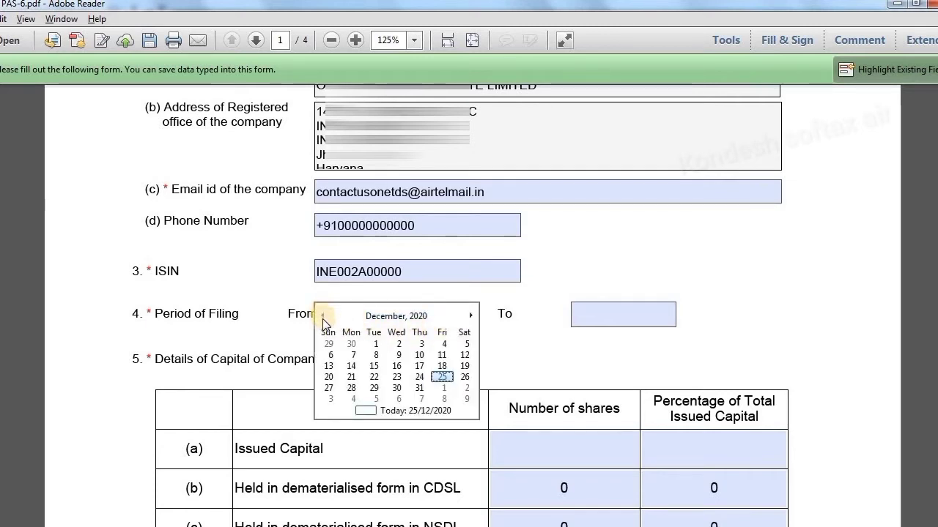
pyautogui.click(322, 320)
pyautogui.click(320, 318)
pyautogui.click(320, 318)
pyautogui.click(321, 318)
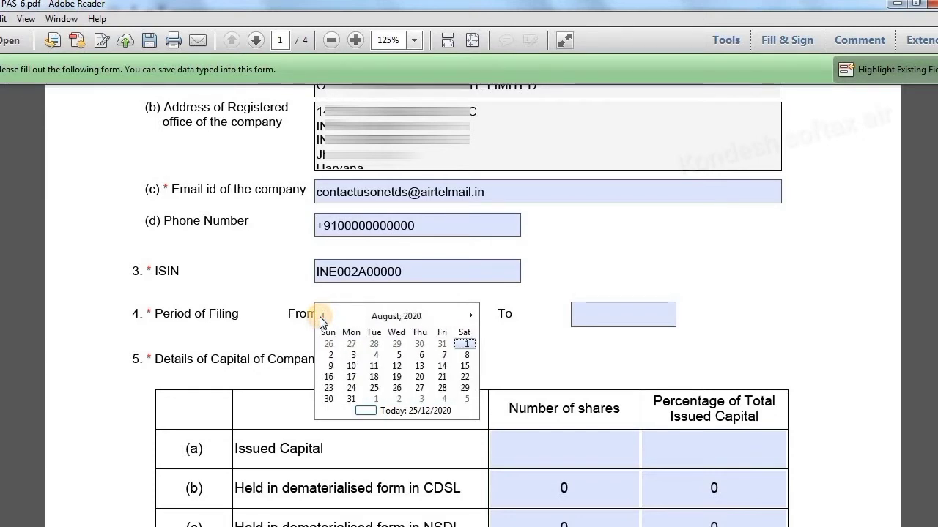
pyautogui.click(320, 318)
pyautogui.click(320, 318)
pyautogui.click(320, 318)
pyautogui.click(320, 318)
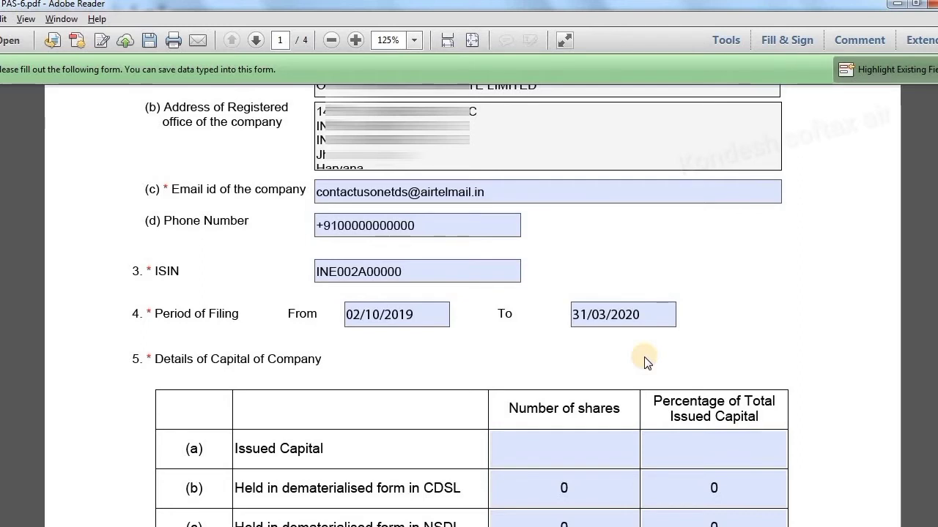
# Enter 100 as the number of issued capital shares in row (a)
pyautogui.scroll(-1, 647, 363)
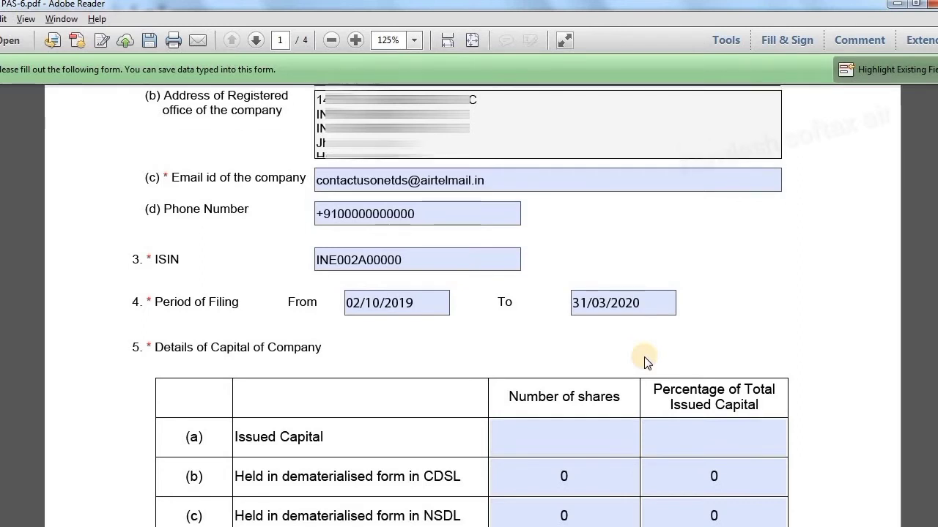
pyautogui.scroll(-5, 647, 363)
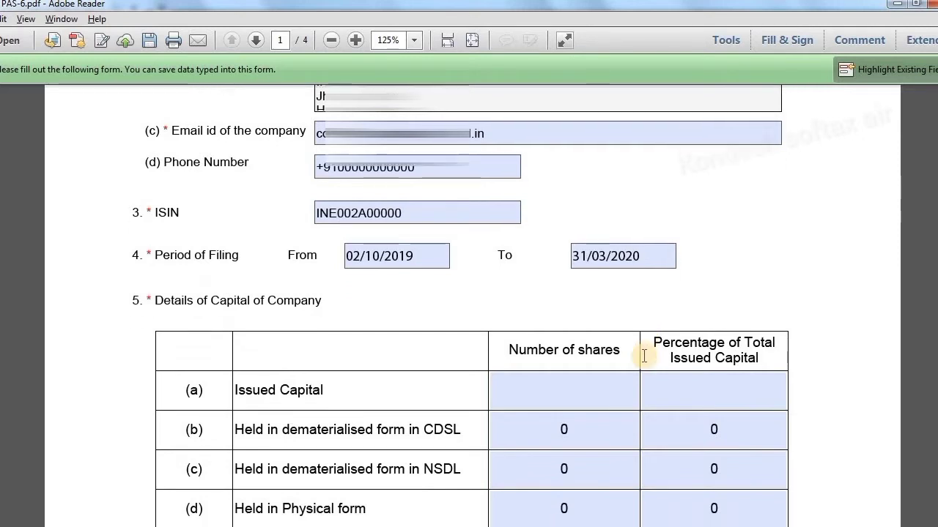
pyautogui.scroll(-4, 644, 357)
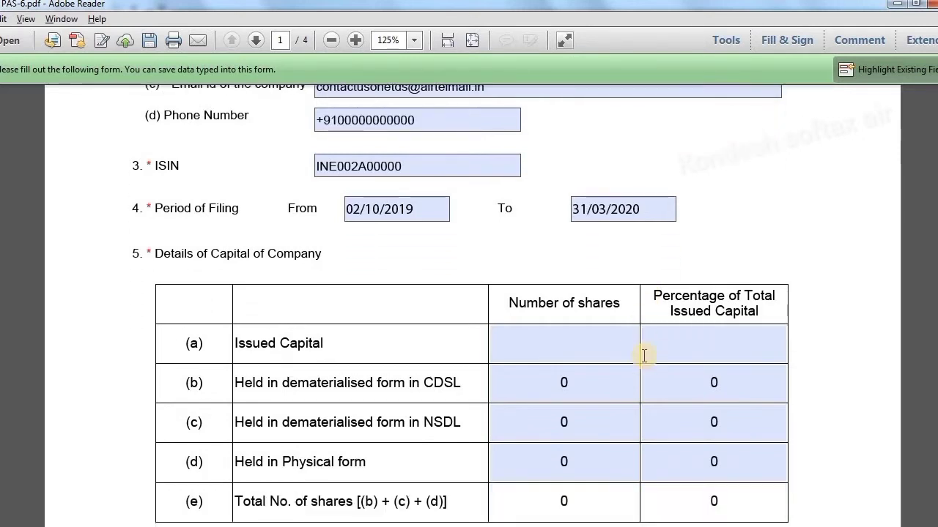
pyautogui.scroll(-2, 644, 357)
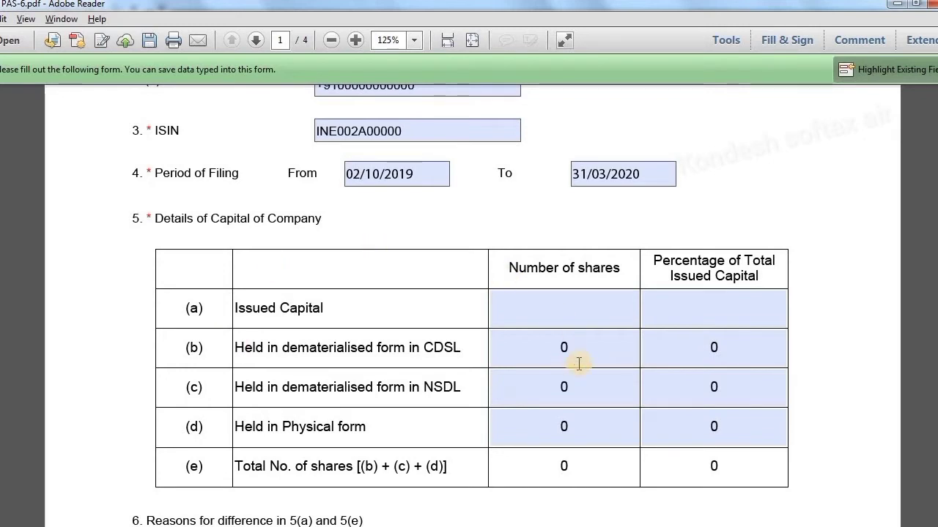
pyautogui.click(614, 316)
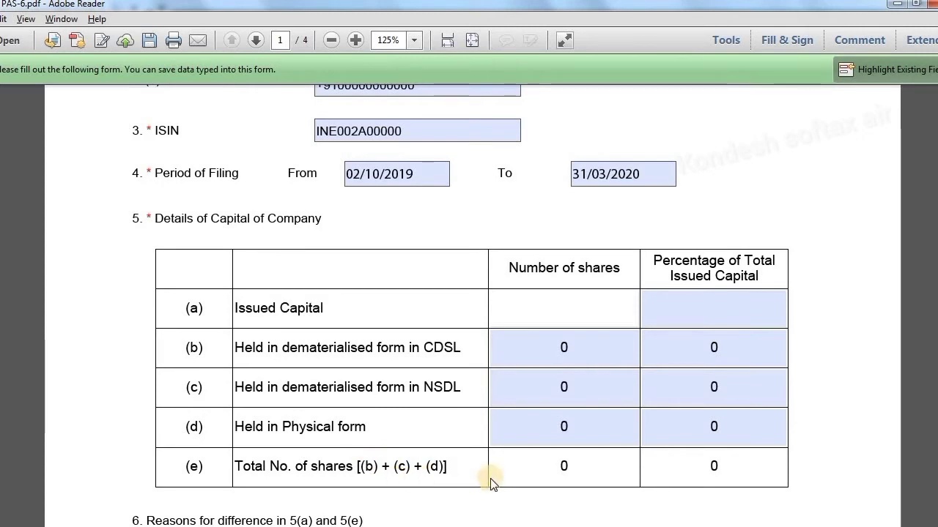
pyautogui.scroll(-3, 494, 481)
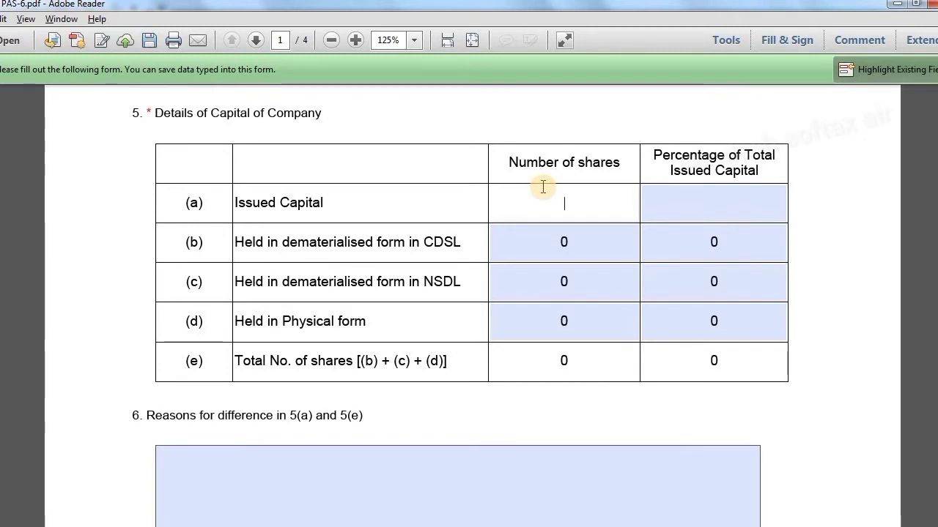
pyautogui.write('100')
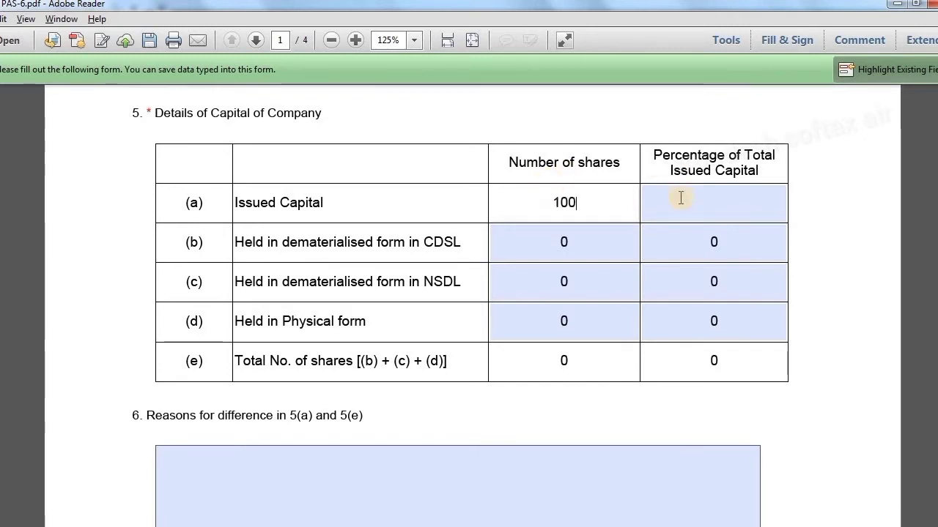
# Split the shares as 25 CDSL, 50 NSDL, 25 physical, with issued percentage 100
pyautogui.click(570, 244)
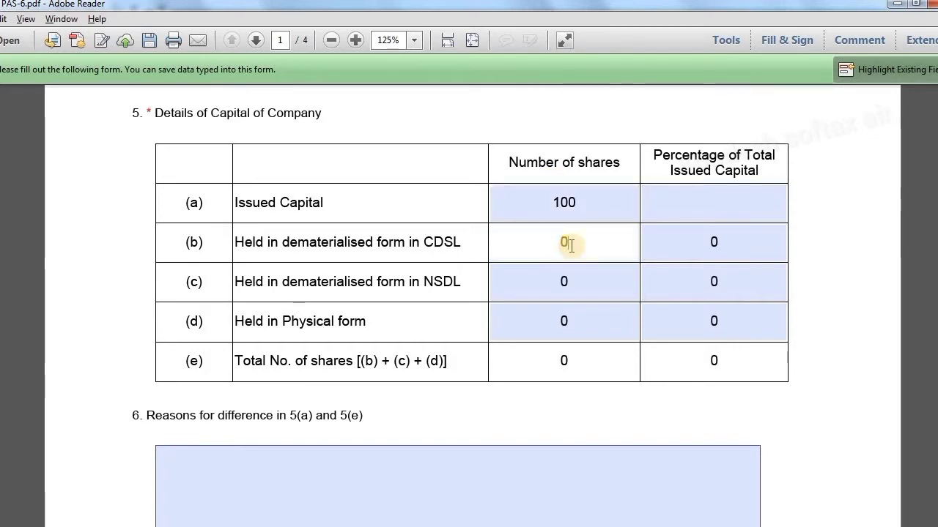
pyautogui.press('BackSpace')
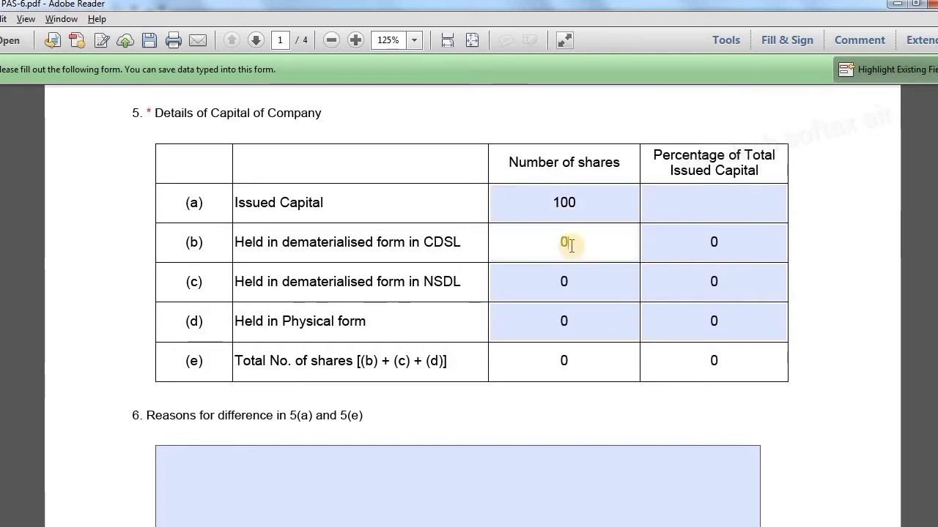
pyautogui.write('25')
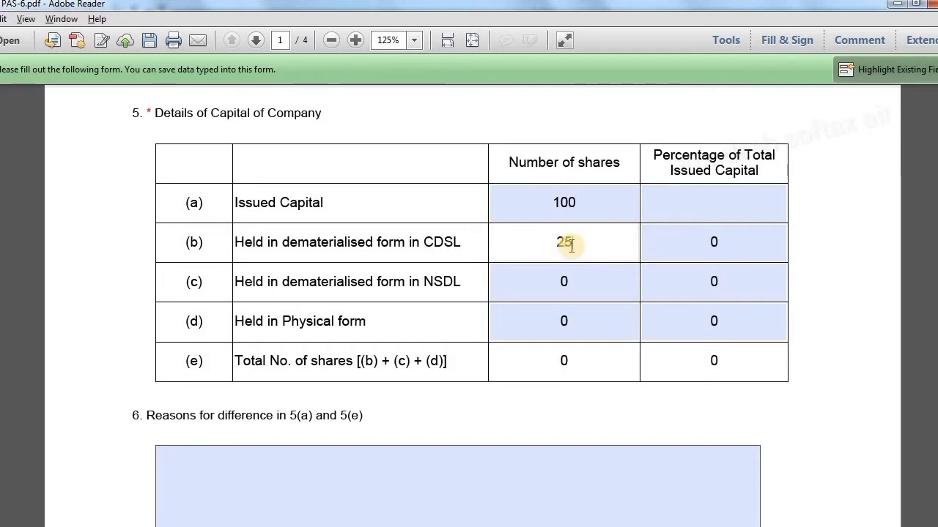
pyautogui.click(570, 271)
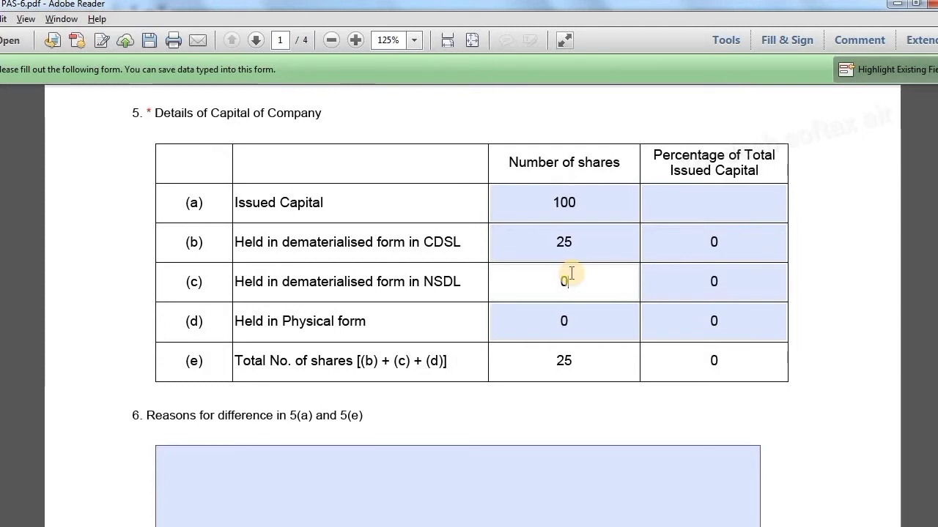
pyautogui.write('50')
pyautogui.click(572, 314)
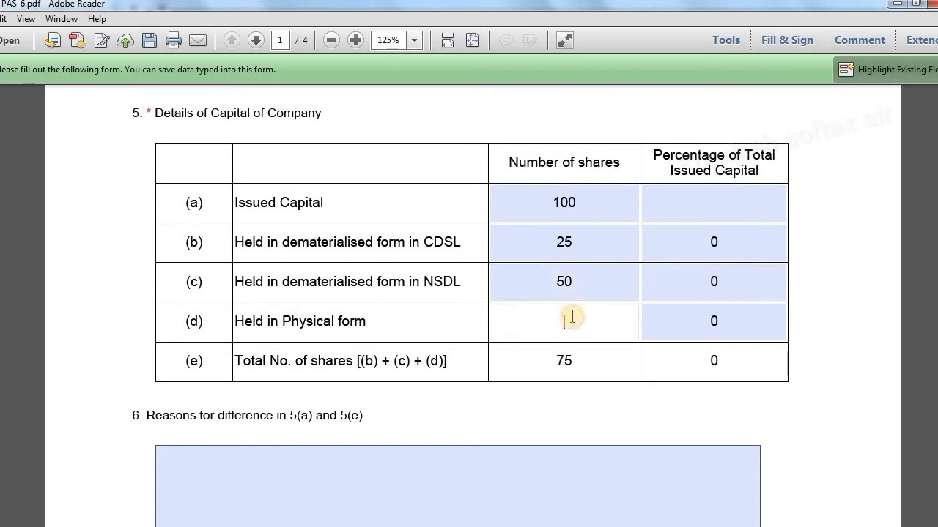
pyautogui.write('25')
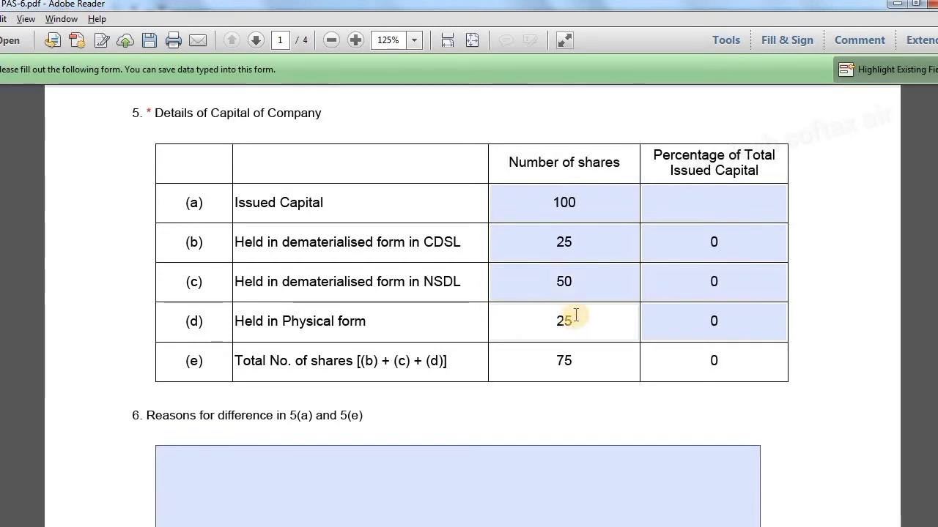
pyautogui.click(715, 190)
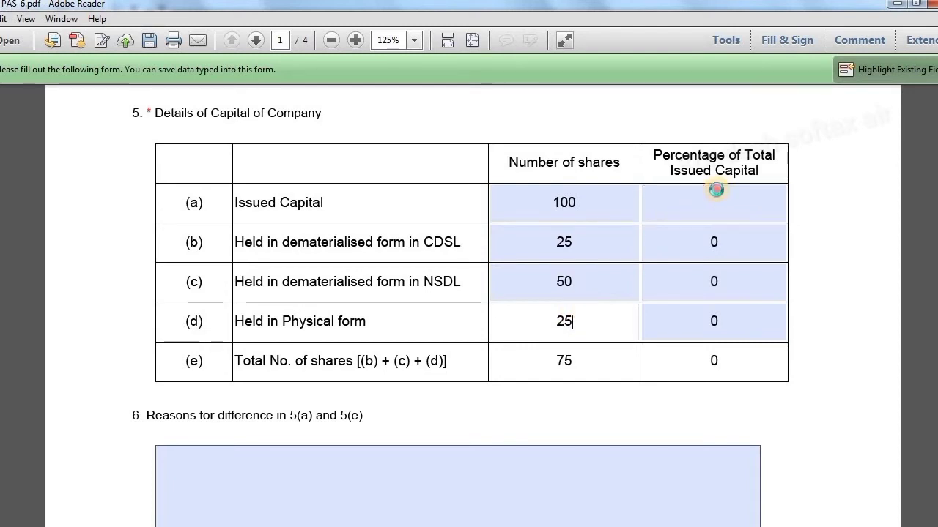
pyautogui.write('100')
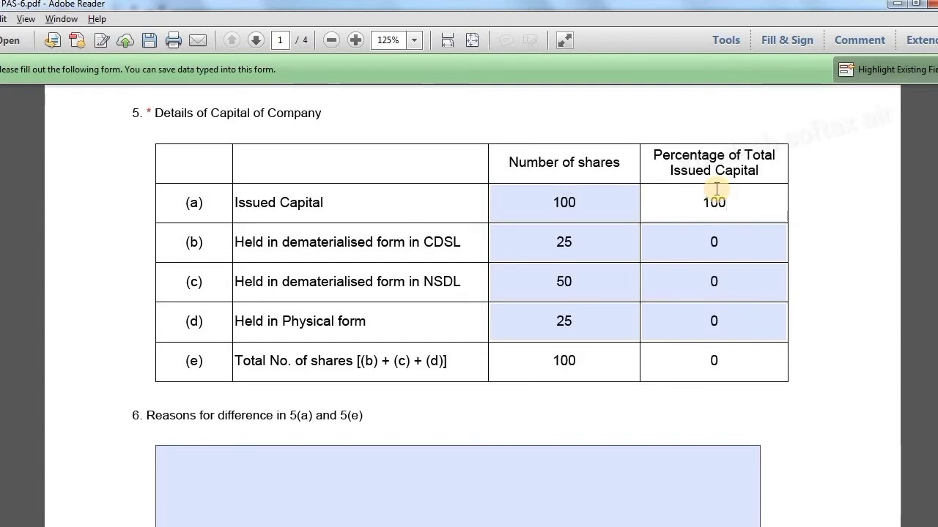
pyautogui.click(714, 241)
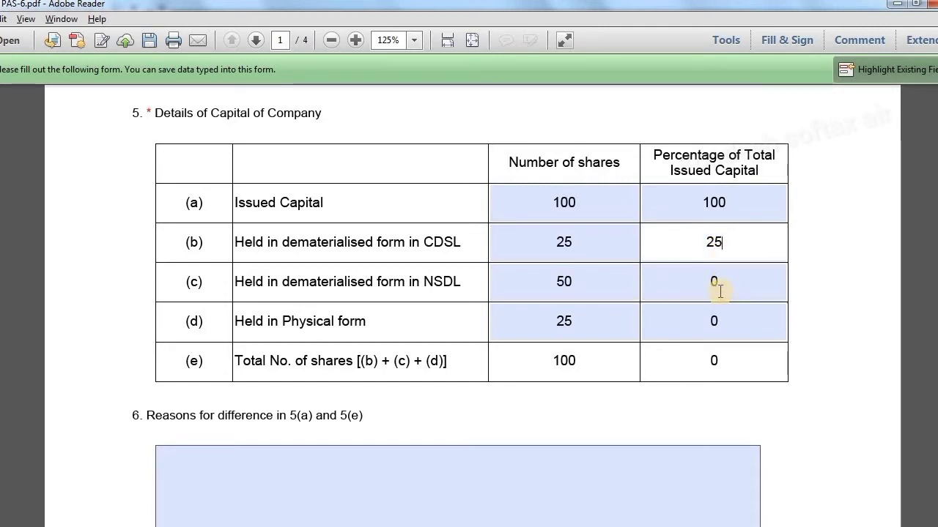
pyautogui.click(719, 286)
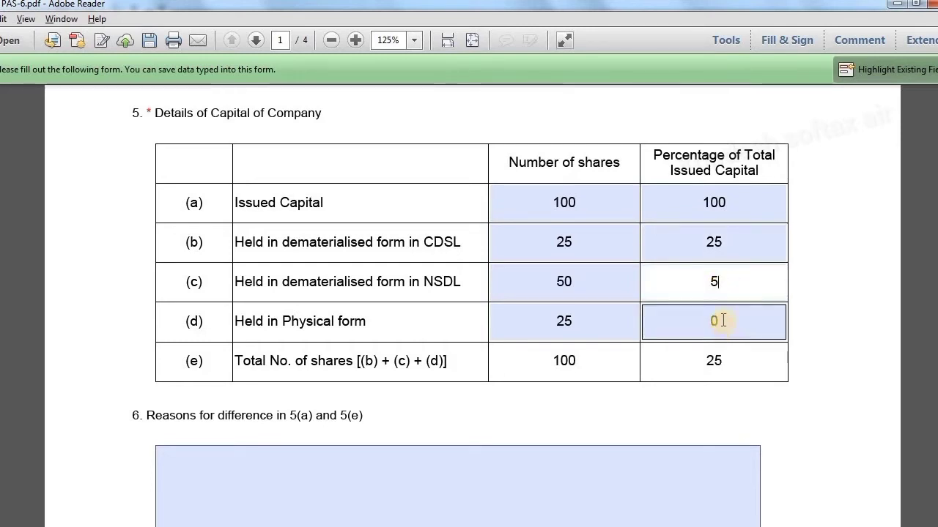
pyautogui.write('0')
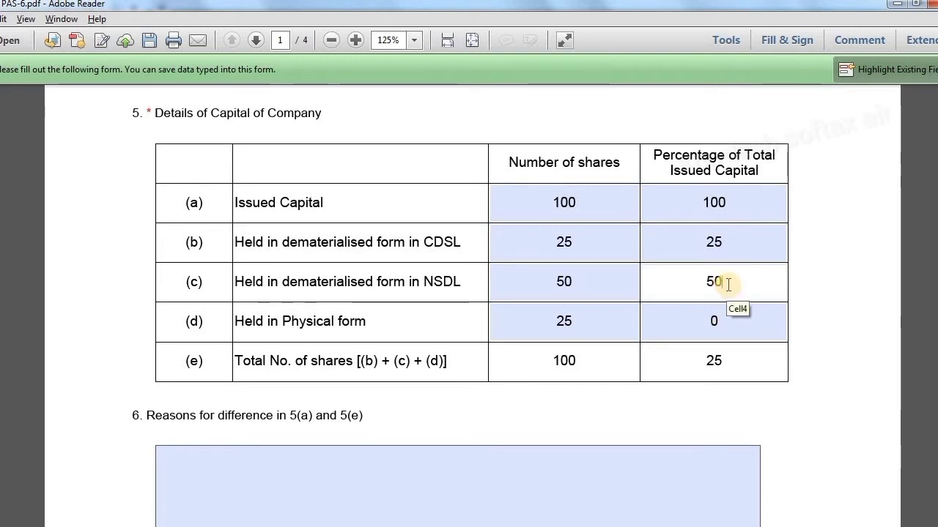
pyautogui.click(738, 333)
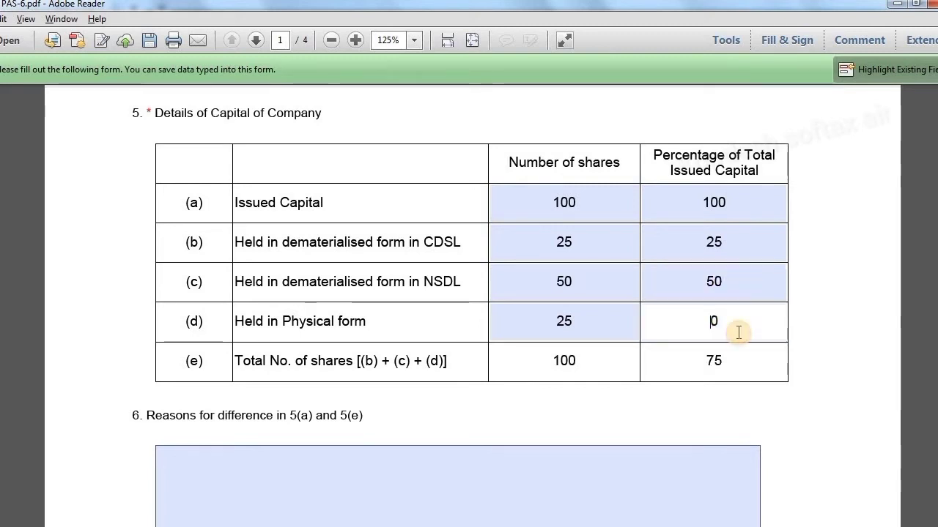
pyautogui.press('BackSpace')
pyautogui.write('25')
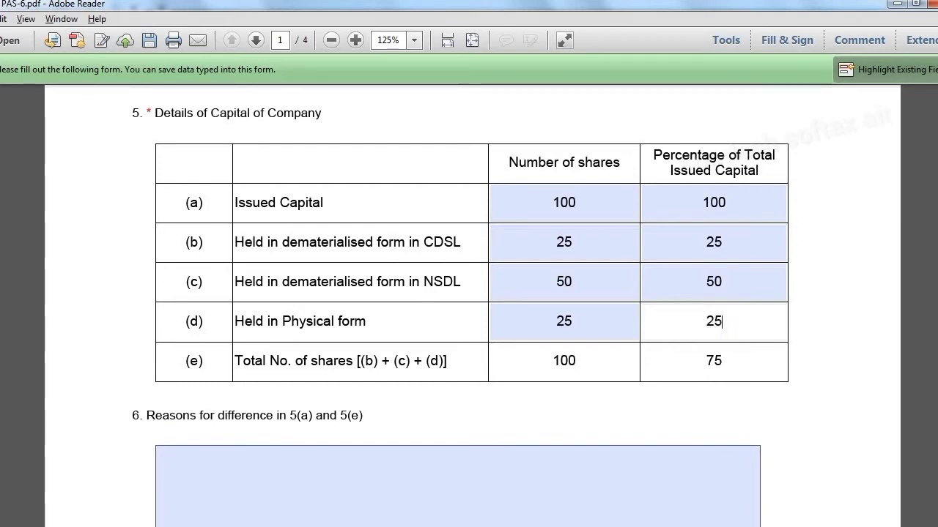
pyautogui.click(895, 310)
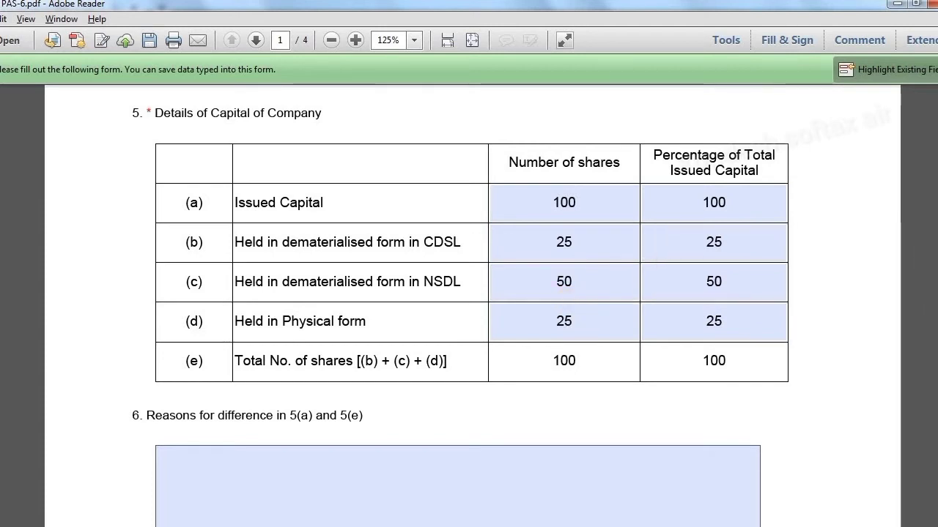
pyautogui.scroll(-6, 468, 293)
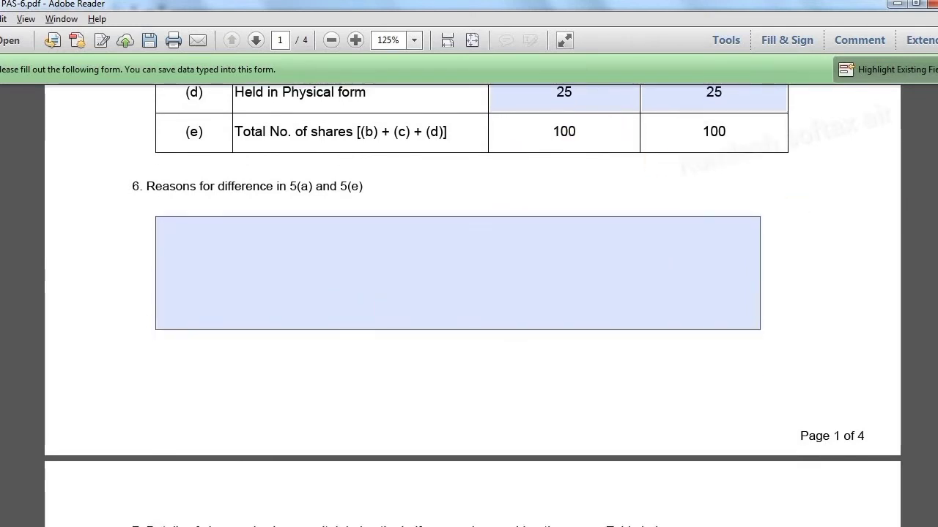
pyautogui.scroll(7, 468, 293)
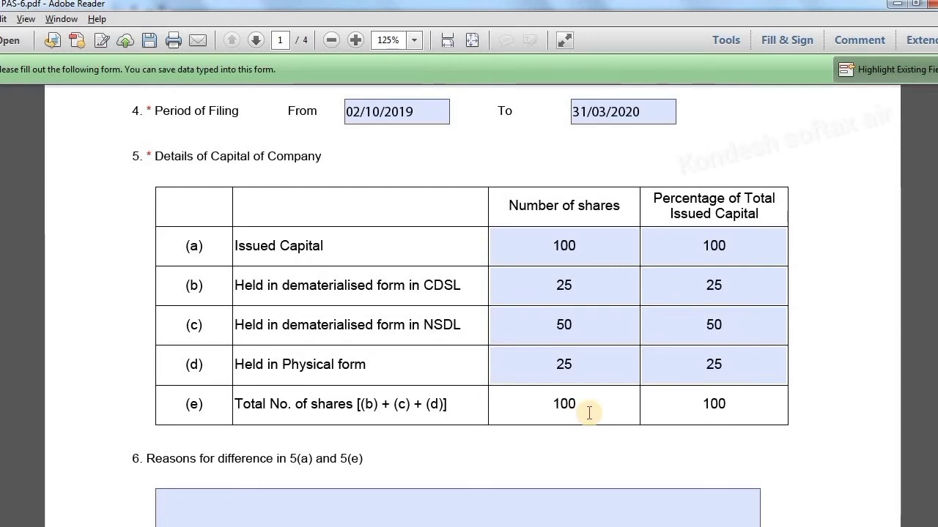
pyautogui.scroll(-2, 589, 413)
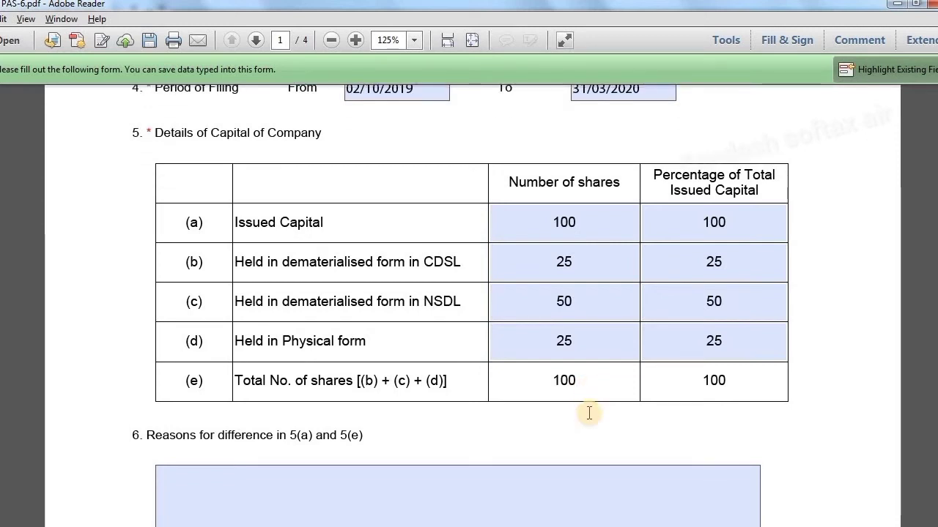
pyautogui.scroll(-4, 589, 413)
pyautogui.scroll(-5, 589, 413)
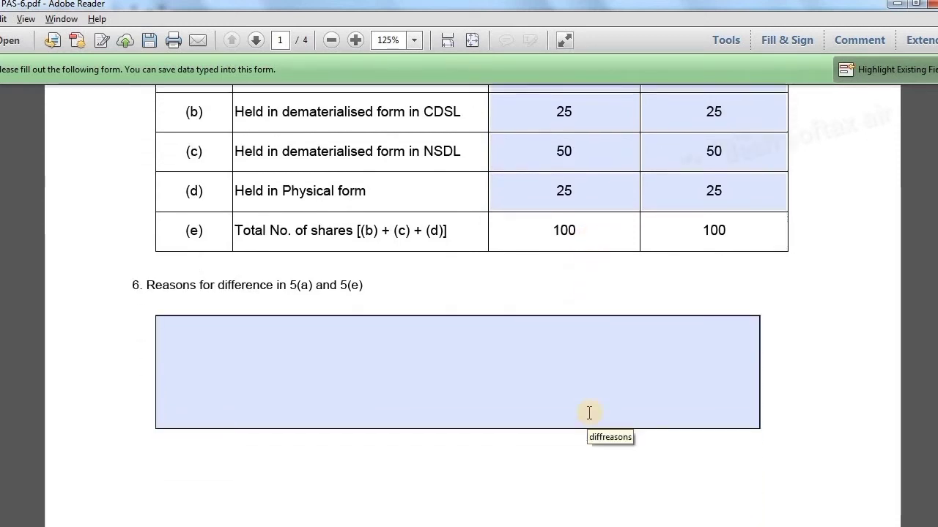
pyautogui.scroll(-3, 588, 413)
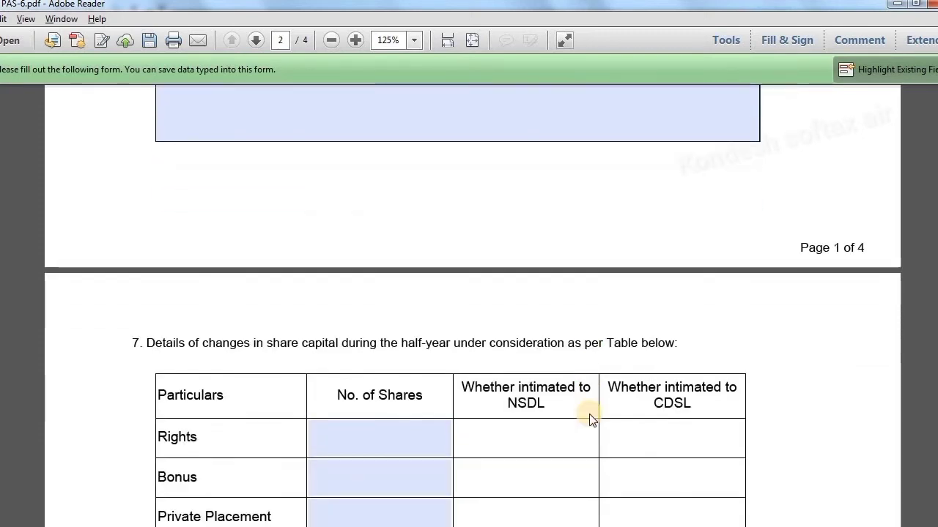
pyautogui.scroll(-1, 591, 415)
pyautogui.scroll(-1, 590, 418)
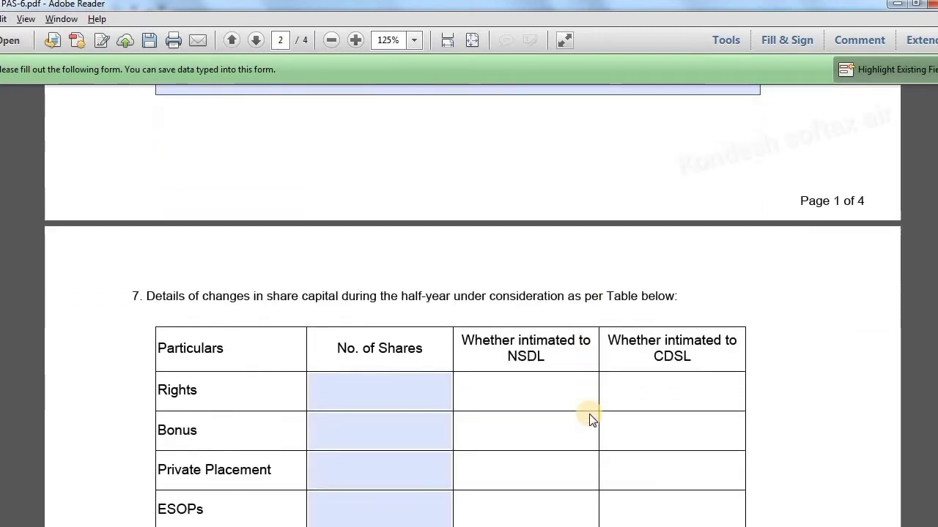
pyautogui.scroll(-2, 592, 419)
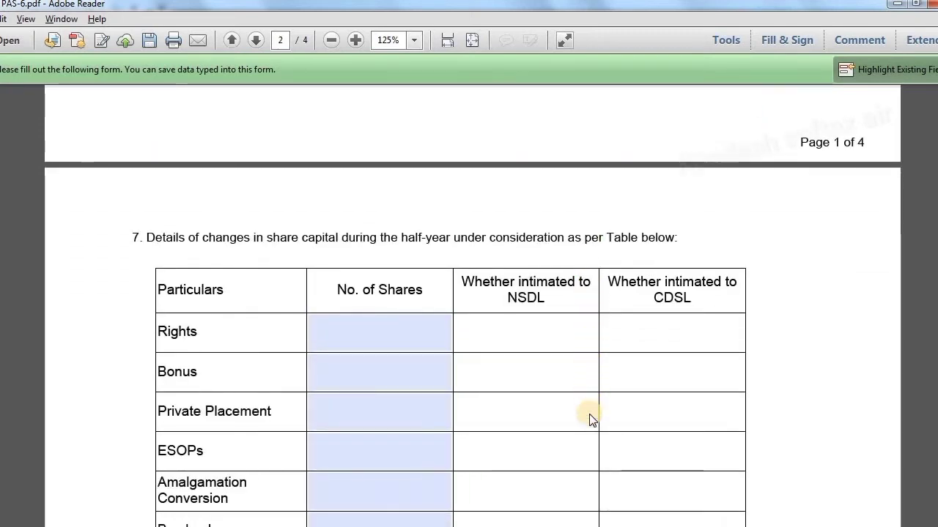
pyautogui.scroll(-1, 592, 419)
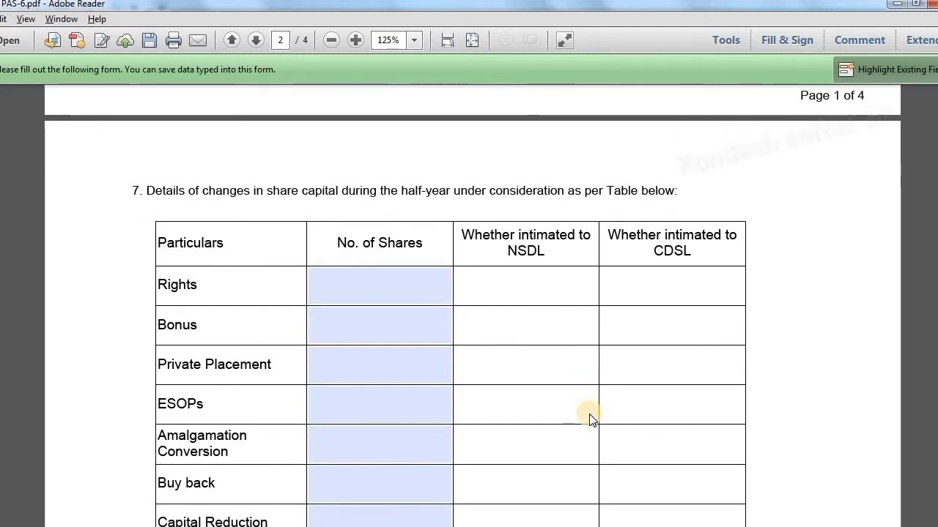
pyautogui.scroll(-1, 592, 419)
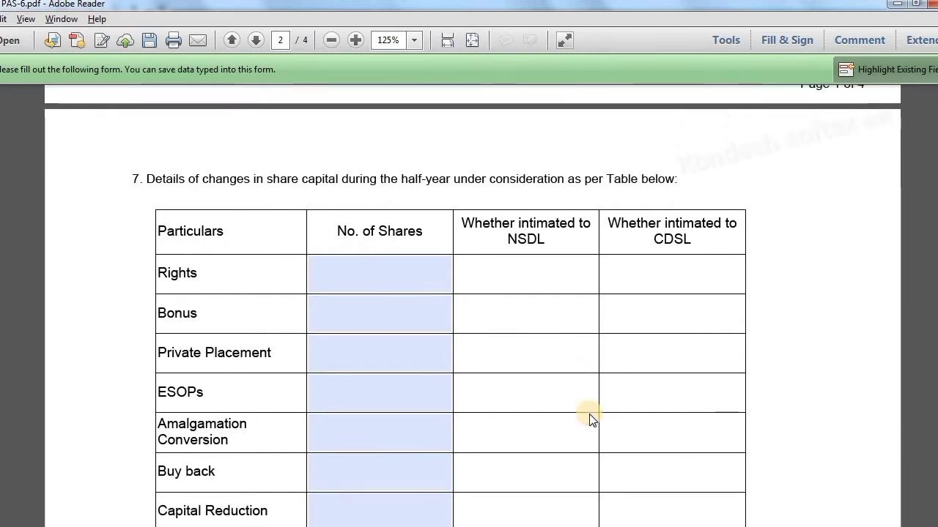
pyautogui.scroll(-3, 592, 419)
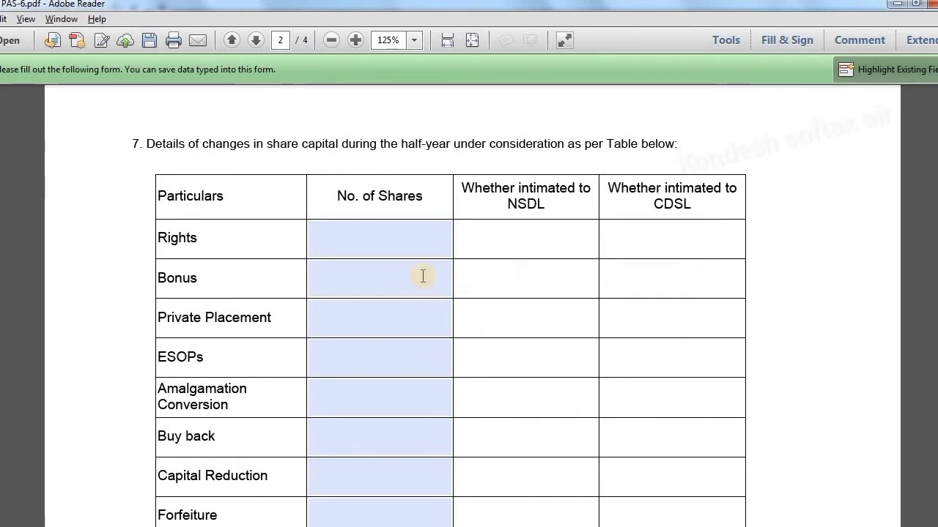
pyautogui.click(409, 317)
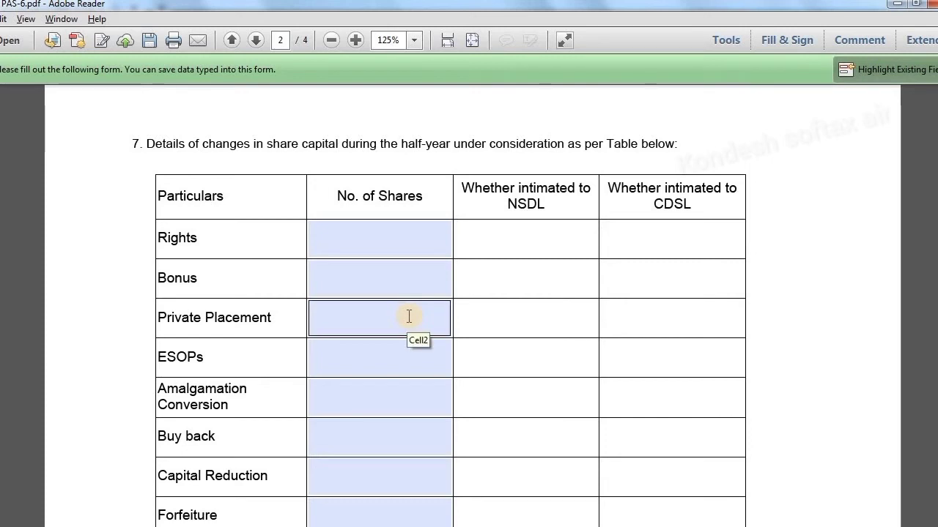
pyautogui.scroll(-1, 408, 316)
pyautogui.scroll(-4, 408, 317)
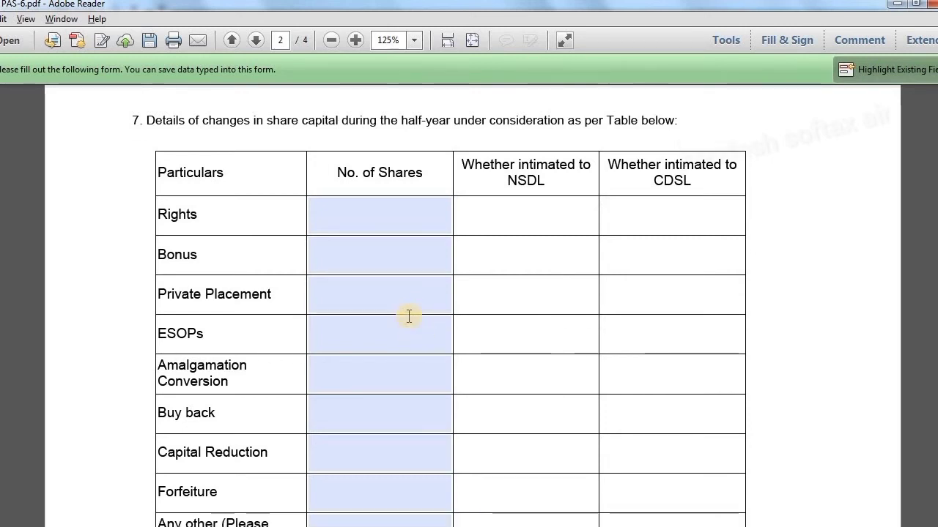
pyautogui.scroll(-10, 409, 316)
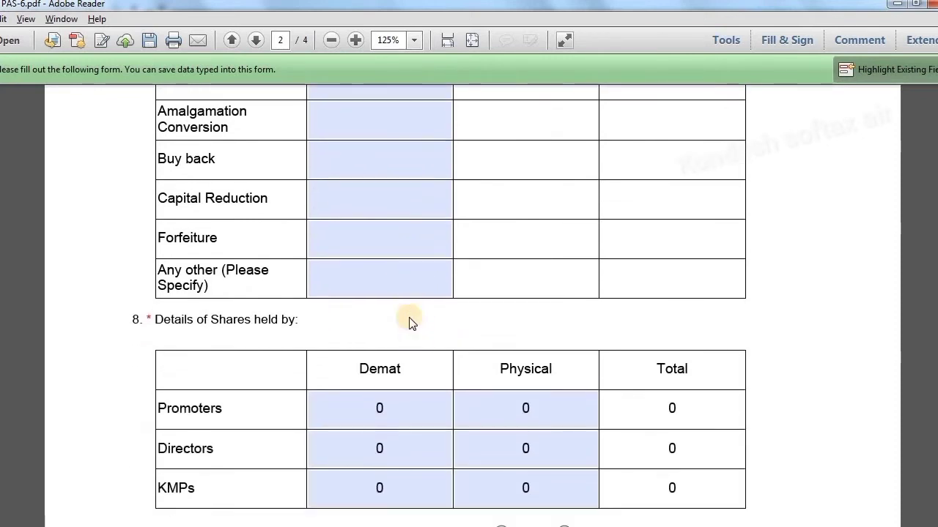
pyautogui.scroll(-5, 409, 317)
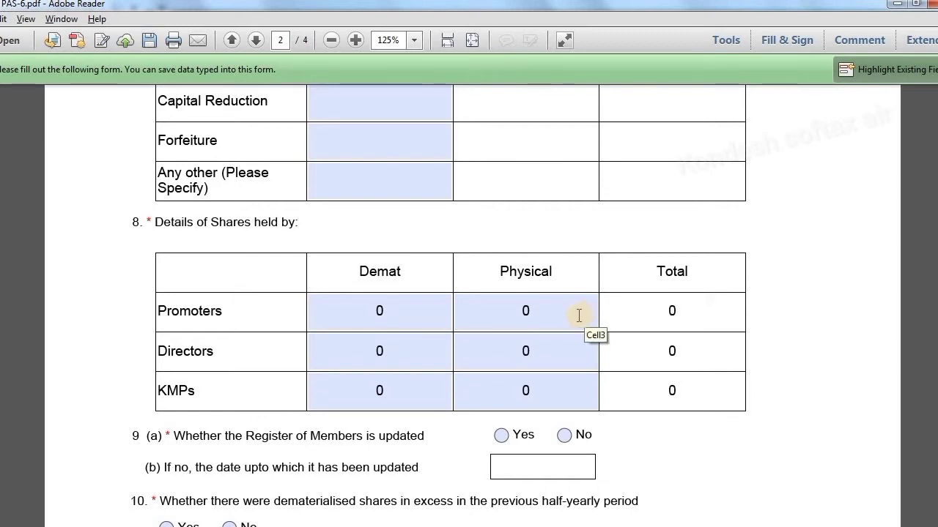
# Enter item 8 demat/physical shares: Promoters 25/10, Directors 25/5, KMPs 25/10
pyautogui.click(424, 323)
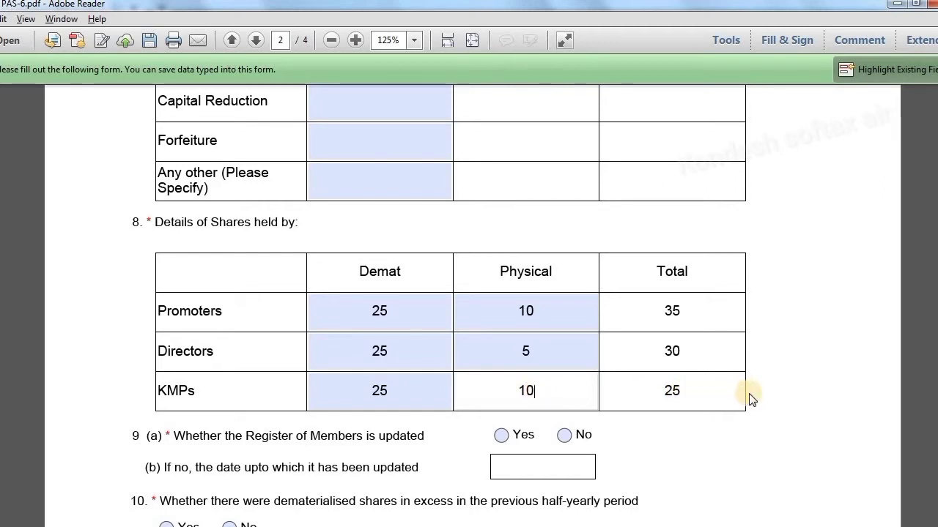
pyautogui.click(779, 397)
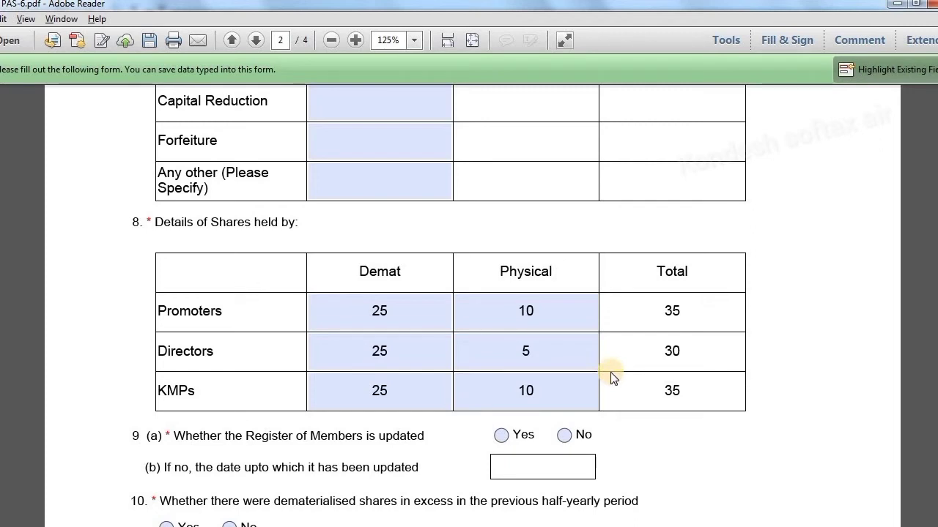
pyautogui.scroll(-2, 613, 377)
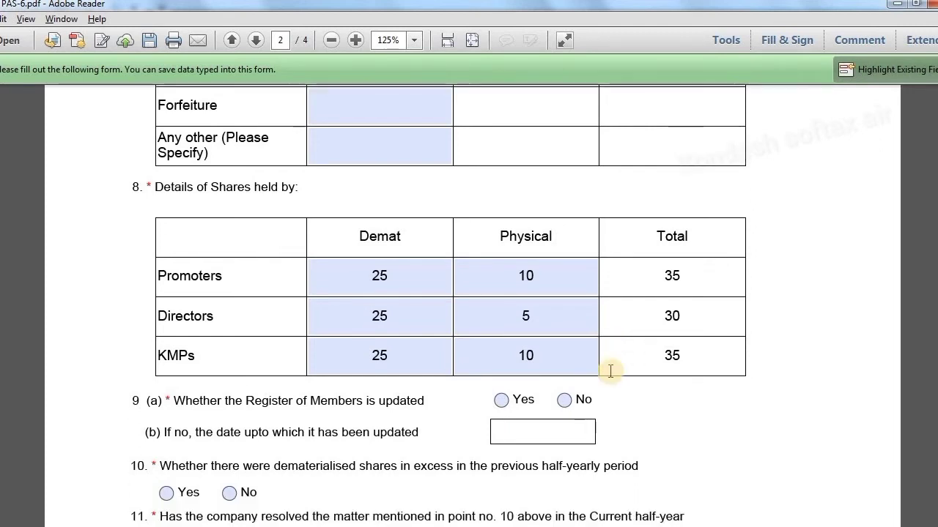
pyautogui.scroll(-2, 613, 378)
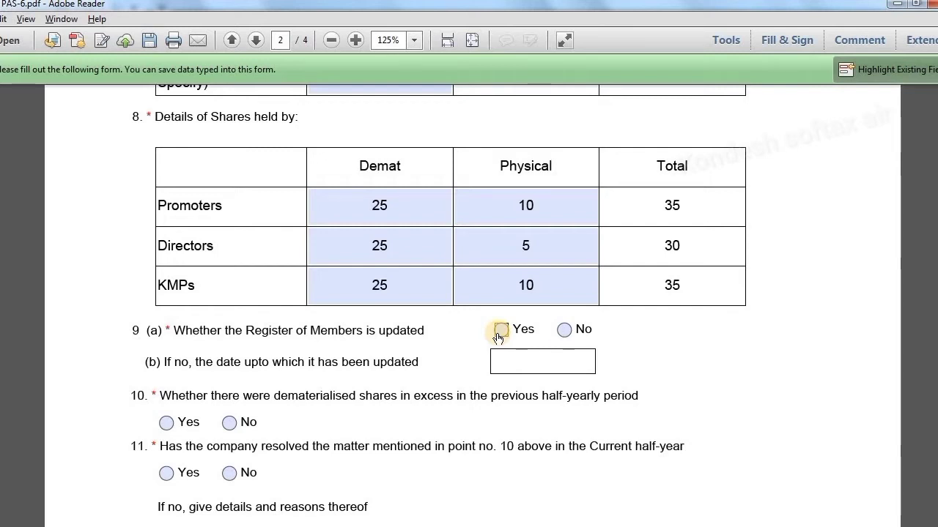
# Answer Yes to item 9(a) on the updated Register of Members and No to item 10
pyautogui.click(499, 334)
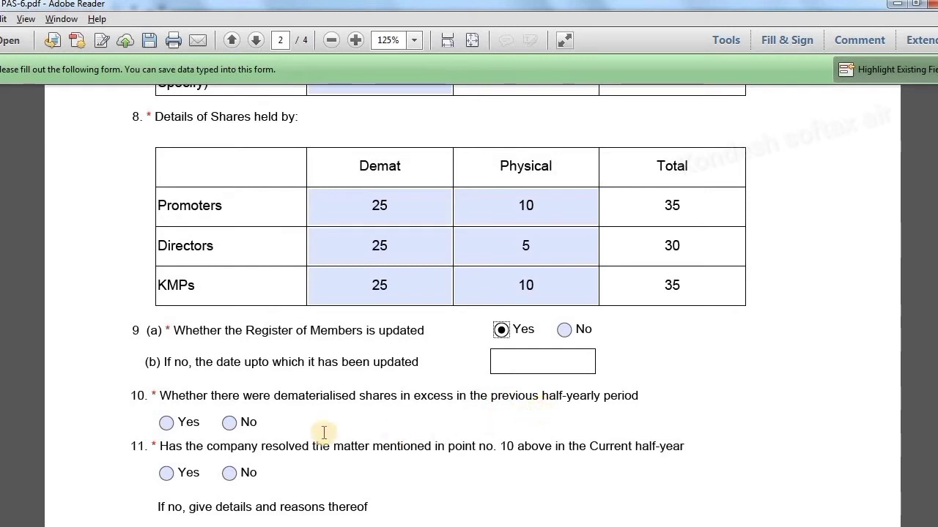
pyautogui.click(230, 430)
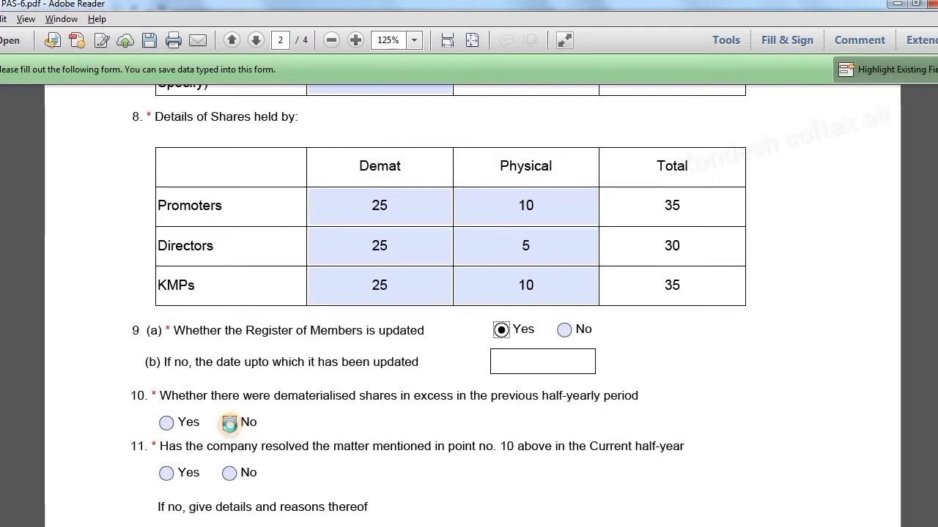
pyautogui.click(230, 430)
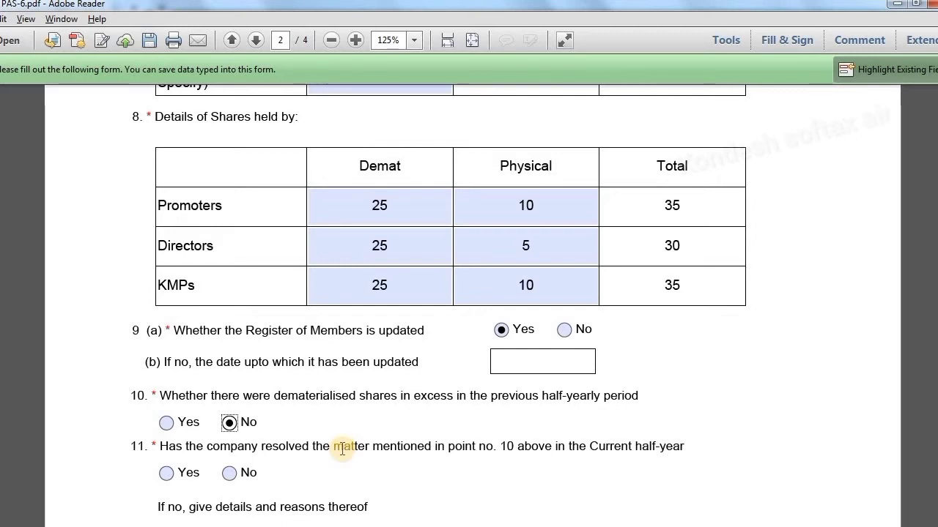
pyautogui.click(811, 305)
# Answer Yes to item 11 on page 3
pyautogui.scroll(-2, 812, 304)
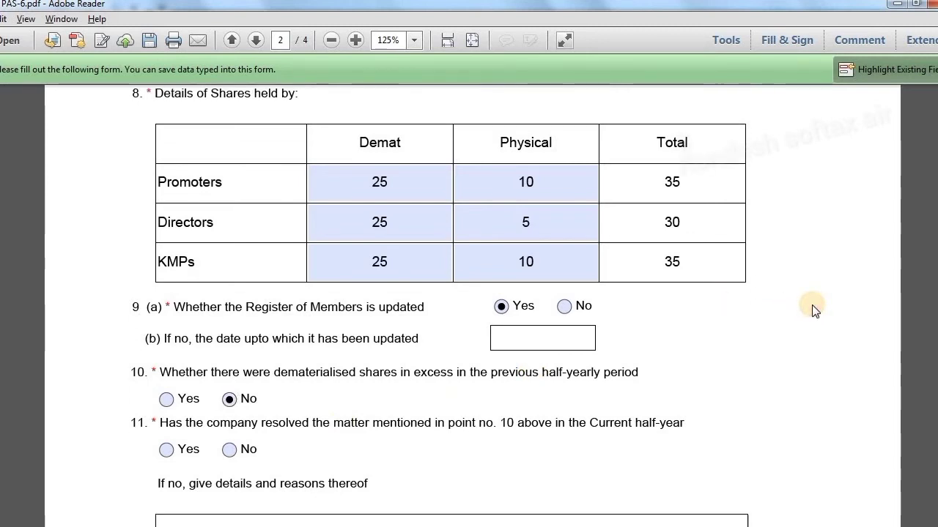
pyautogui.scroll(-3, 812, 305)
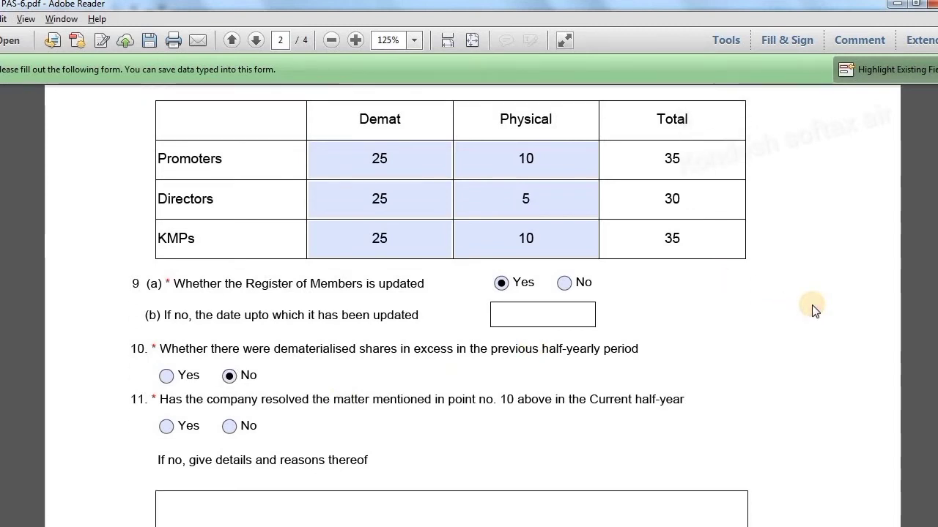
pyautogui.scroll(-4, 813, 309)
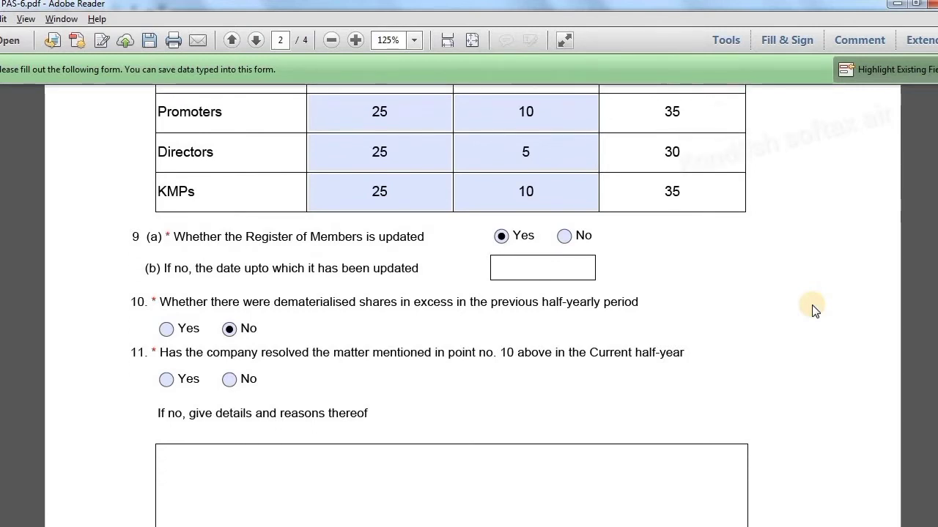
pyautogui.scroll(-1, 813, 309)
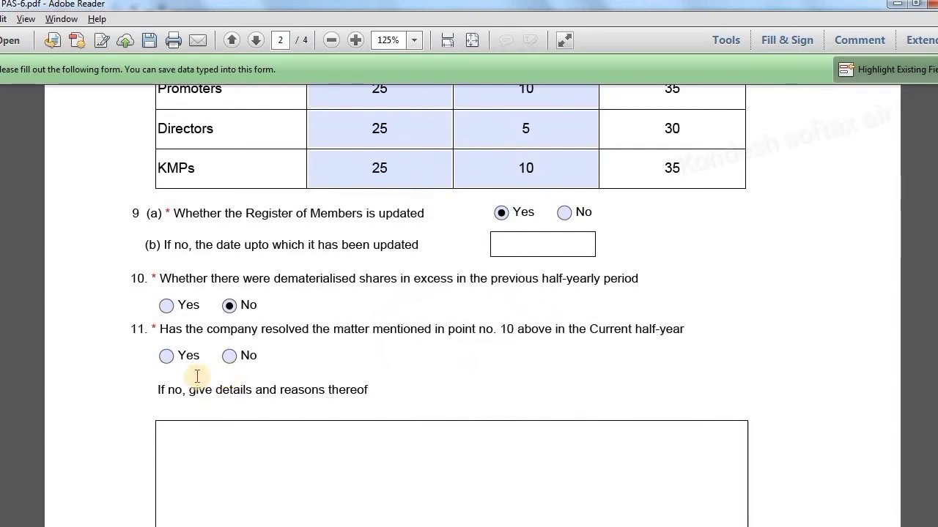
pyautogui.click(167, 356)
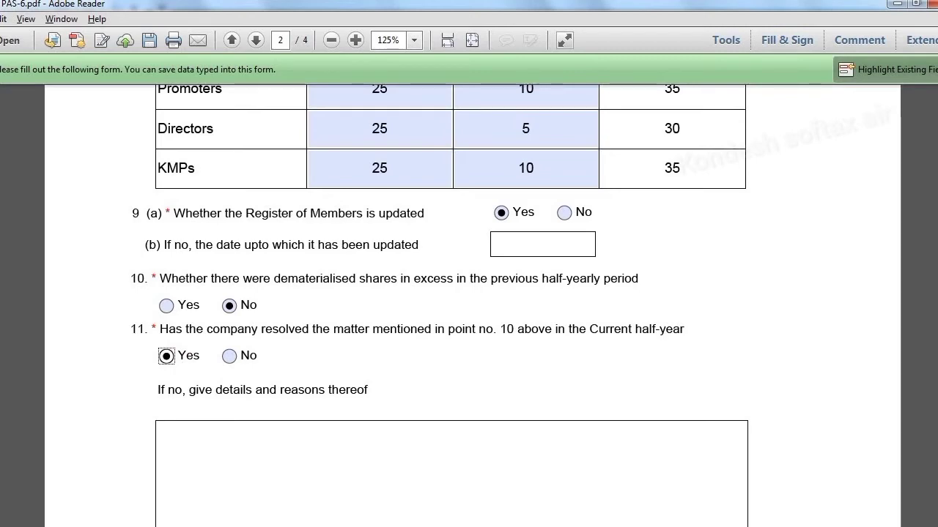
pyautogui.scroll(-10, 469, 305)
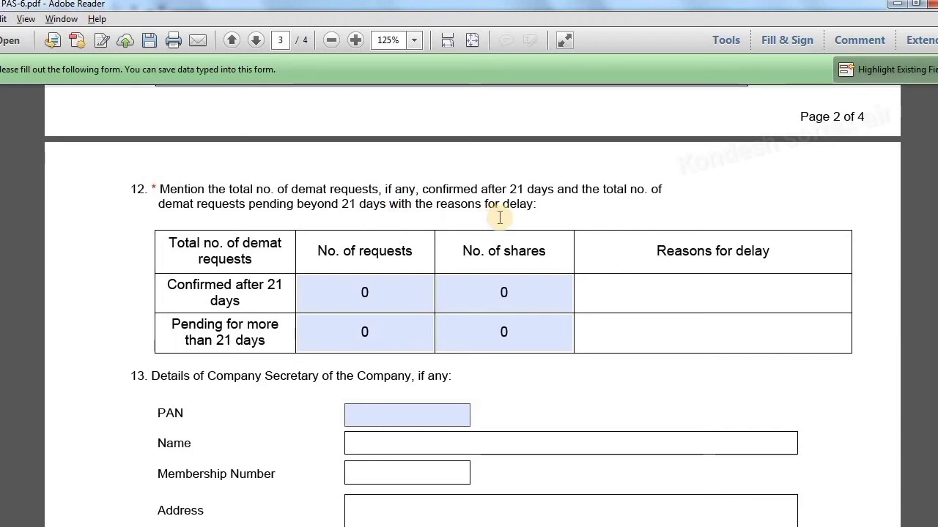
pyautogui.click(365, 334)
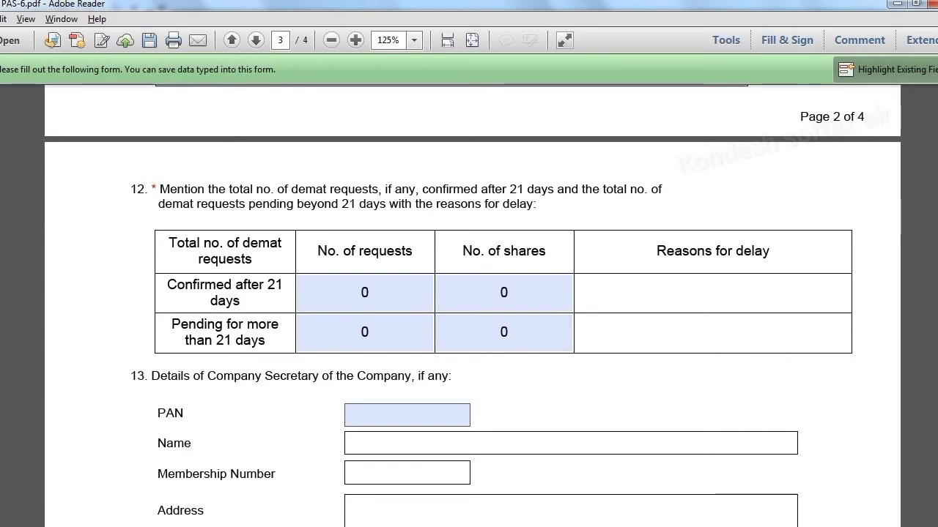
pyautogui.scroll(-5, 473, 303)
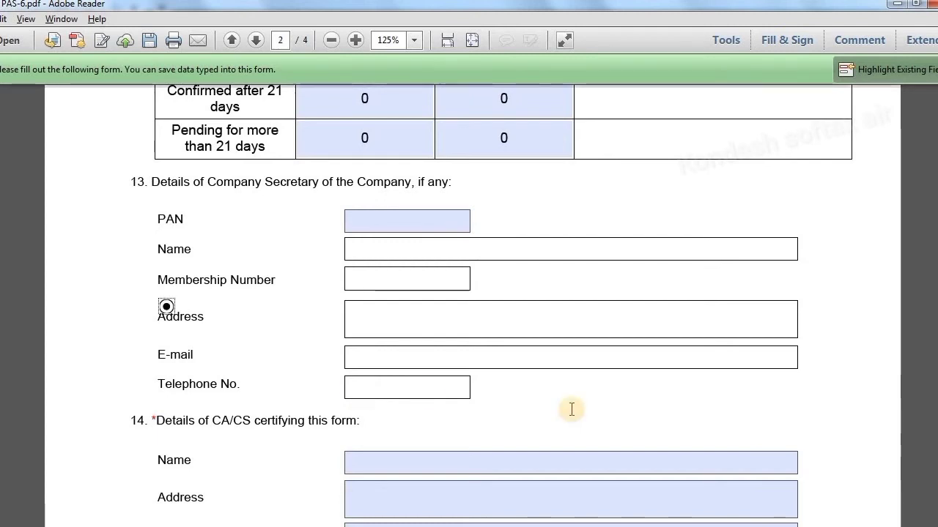
pyautogui.scroll(-1, 571, 409)
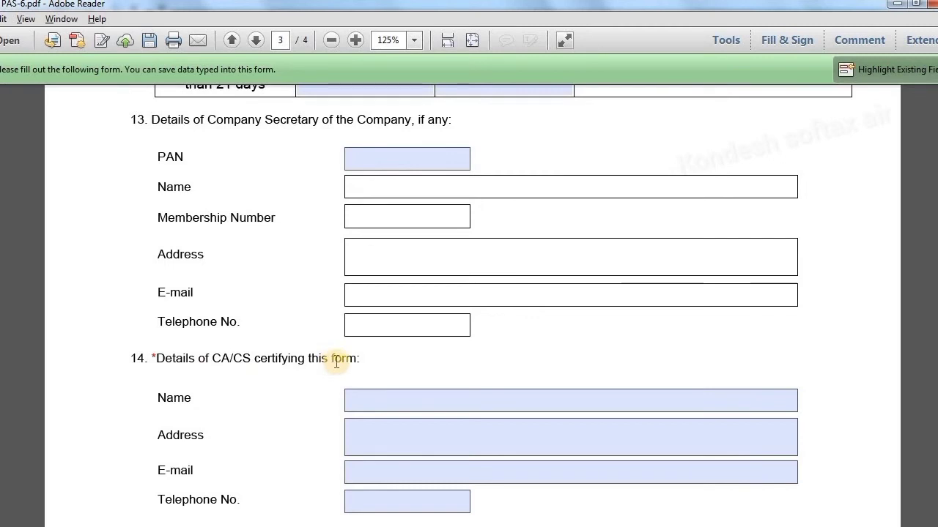
# Fill in the certifying CA's name and address in section 14
pyautogui.click(417, 402)
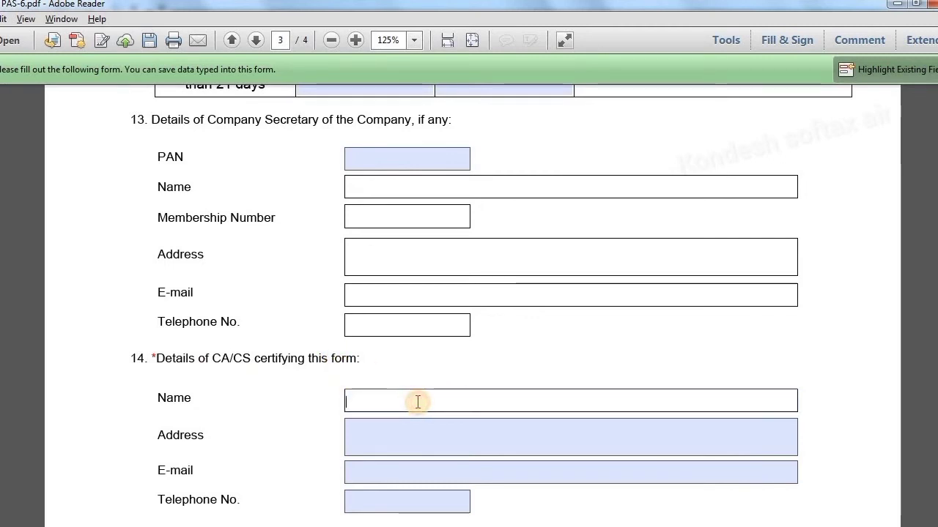
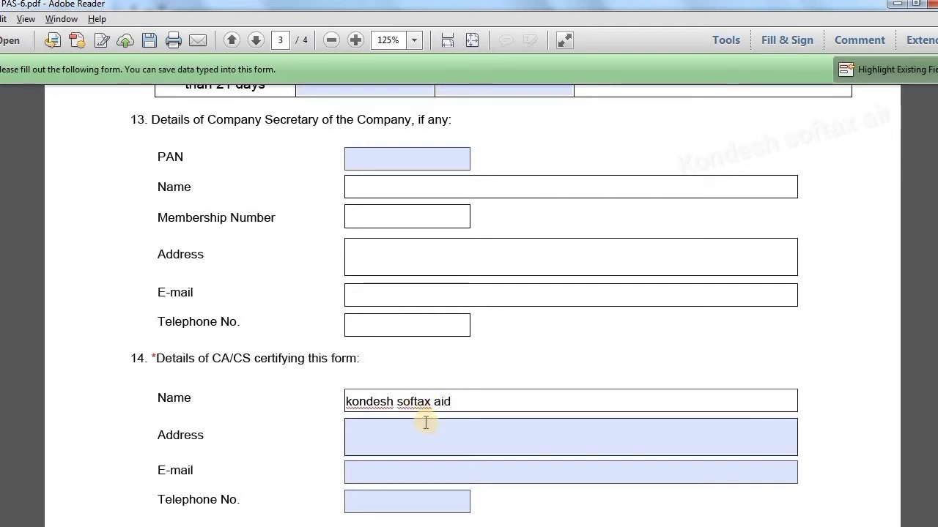
pyautogui.click(426, 423)
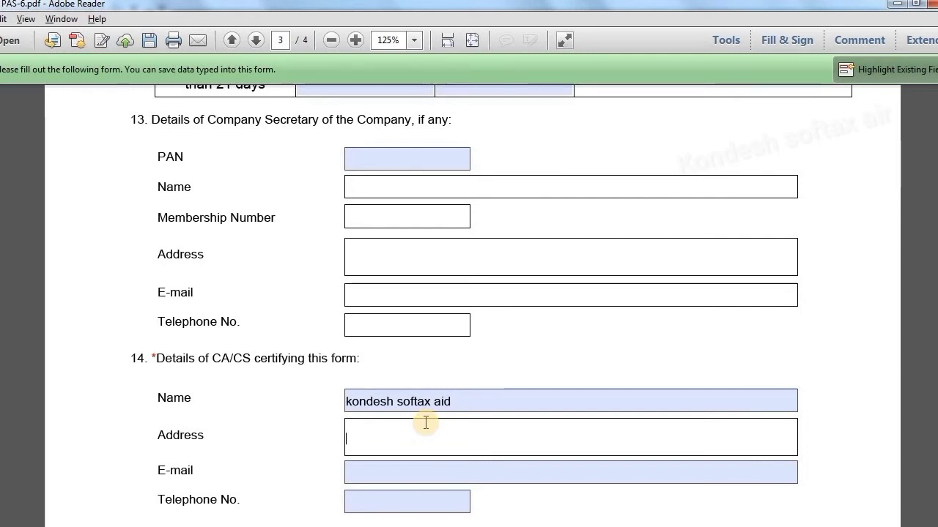
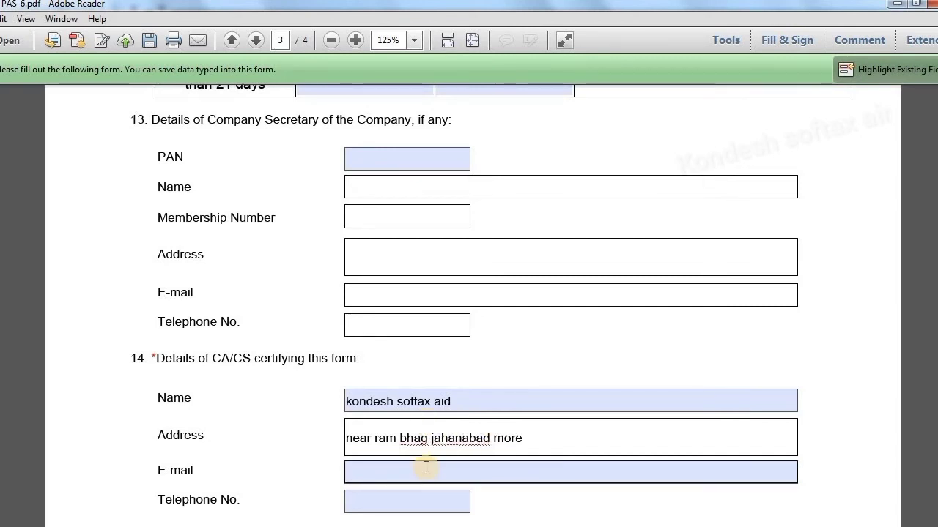
# Enter the certifier's e-mail address and telephone number
pyautogui.click(426, 468)
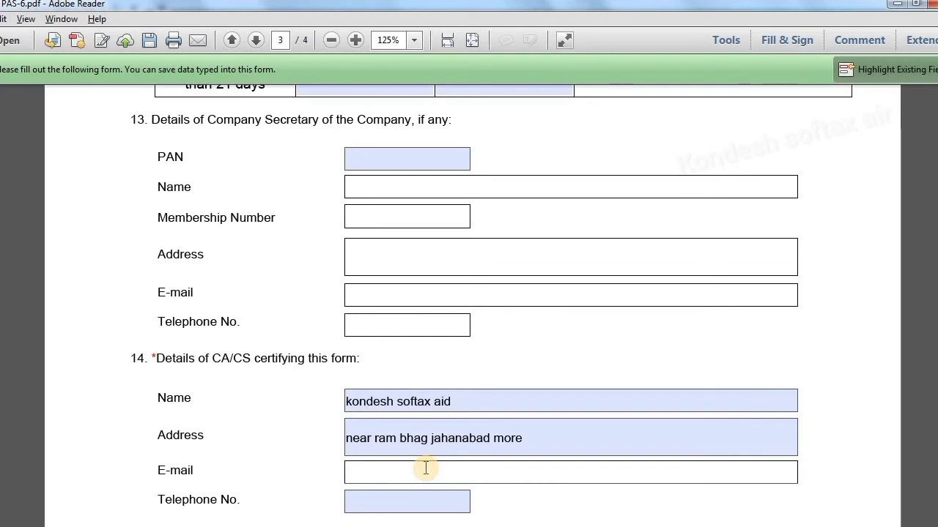
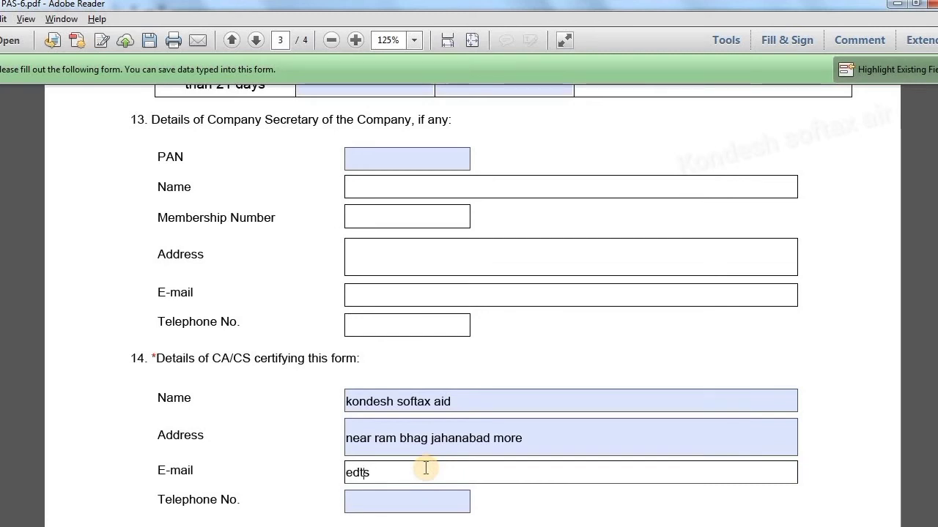
pyautogui.press('Left')
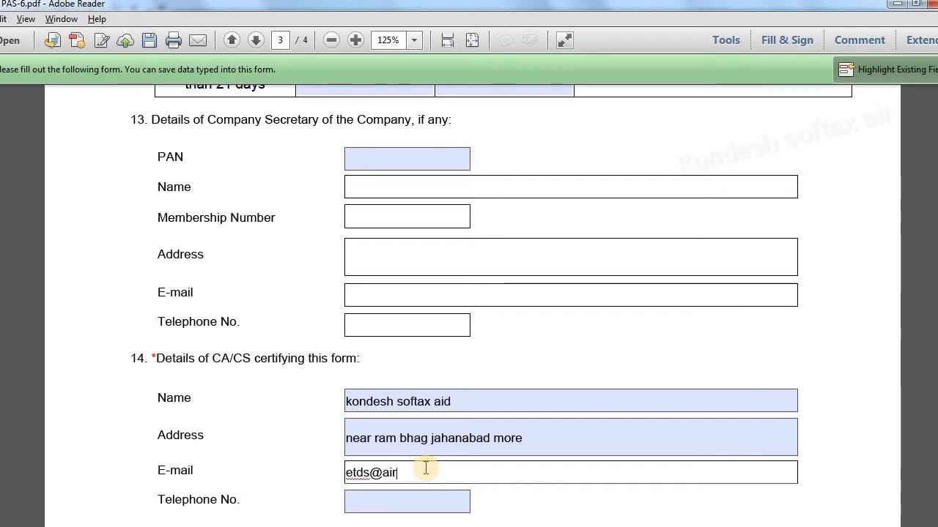
pyautogui.click(374, 496)
pyautogui.click(411, 498)
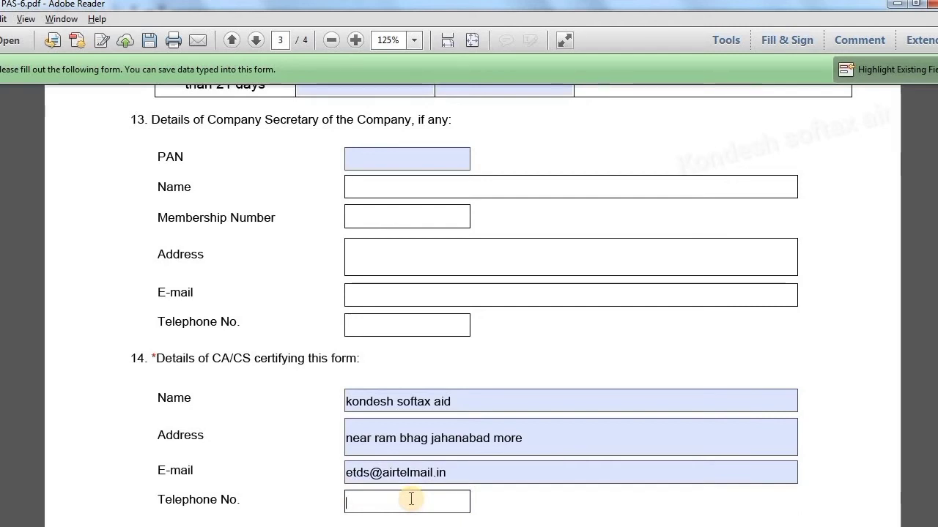
pyautogui.write('91')
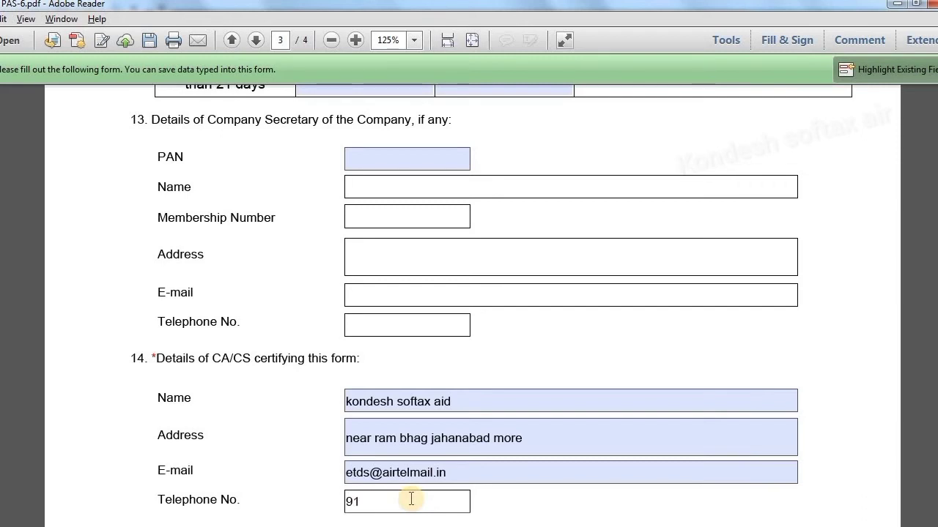
pyautogui.write('000000000')
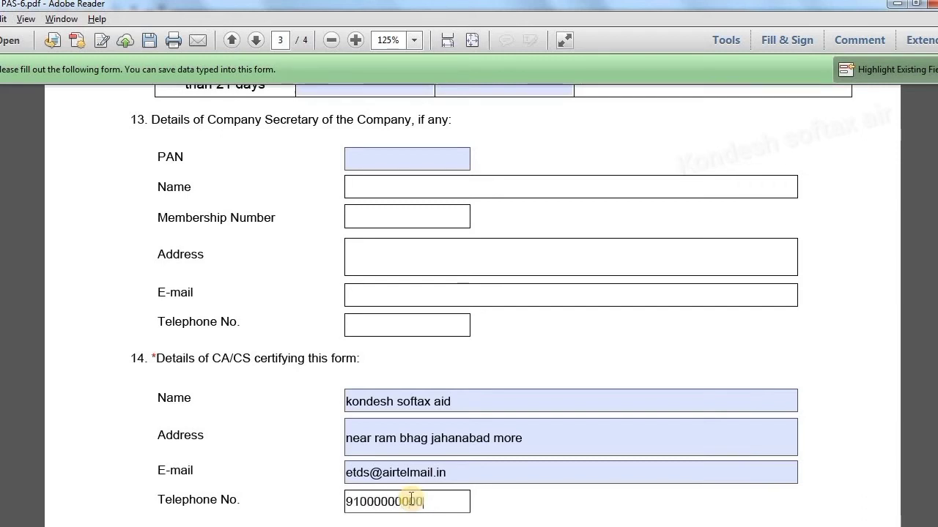
pyautogui.click(502, 504)
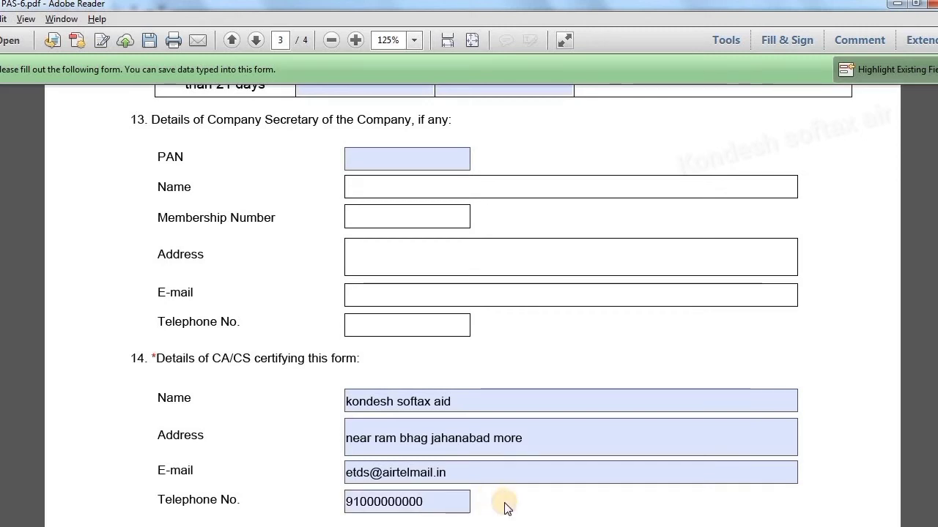
# Set item 15's common share-registry agency answer to Yes
pyautogui.scroll(-1, 504, 508)
pyautogui.scroll(-6, 505, 507)
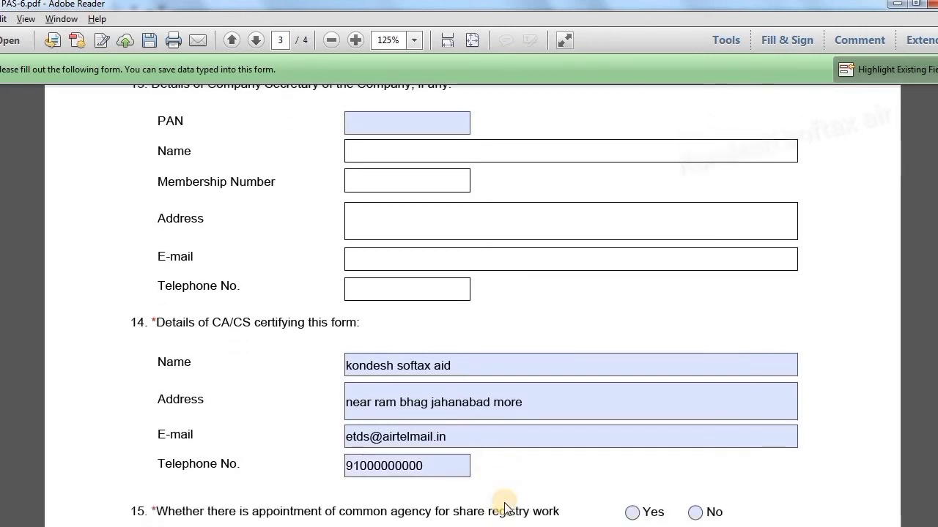
pyautogui.scroll(-1, 504, 502)
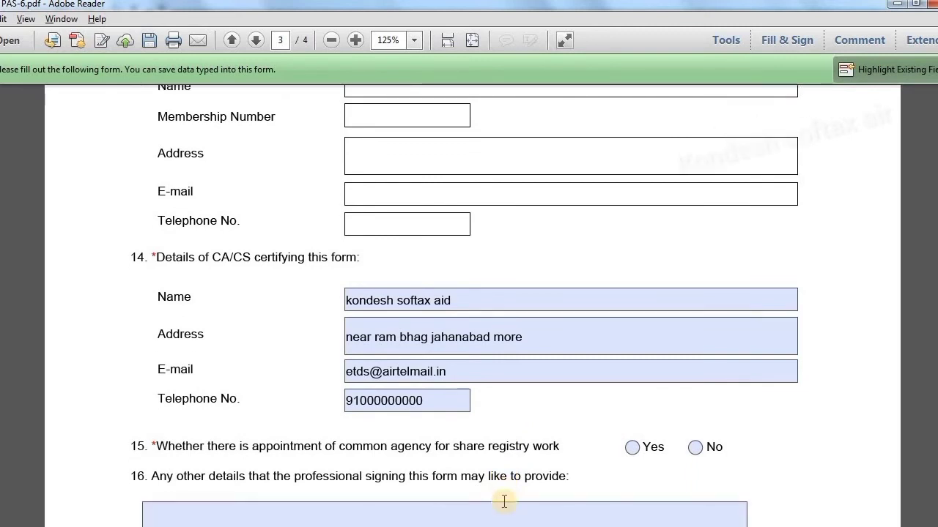
pyautogui.scroll(-3, 504, 502)
pyautogui.scroll(-2, 504, 502)
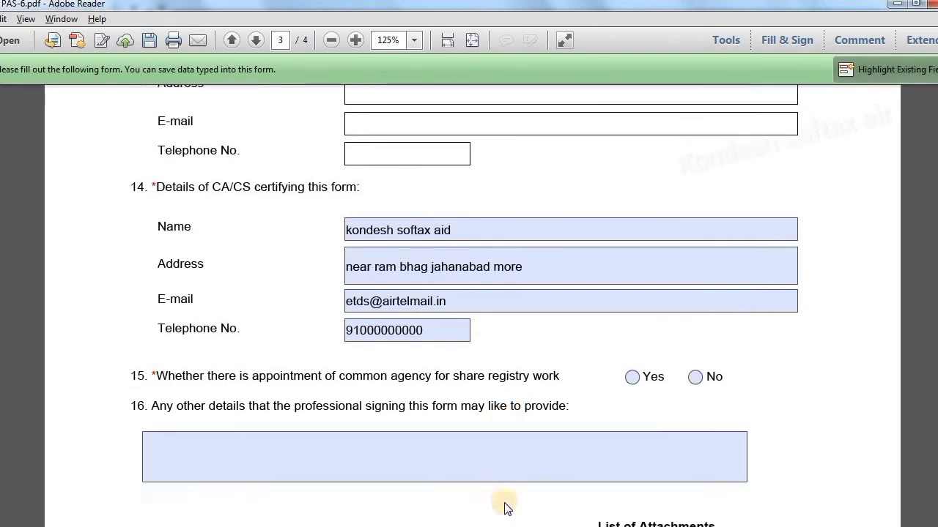
pyautogui.scroll(-1, 504, 502)
pyautogui.scroll(-1, 505, 505)
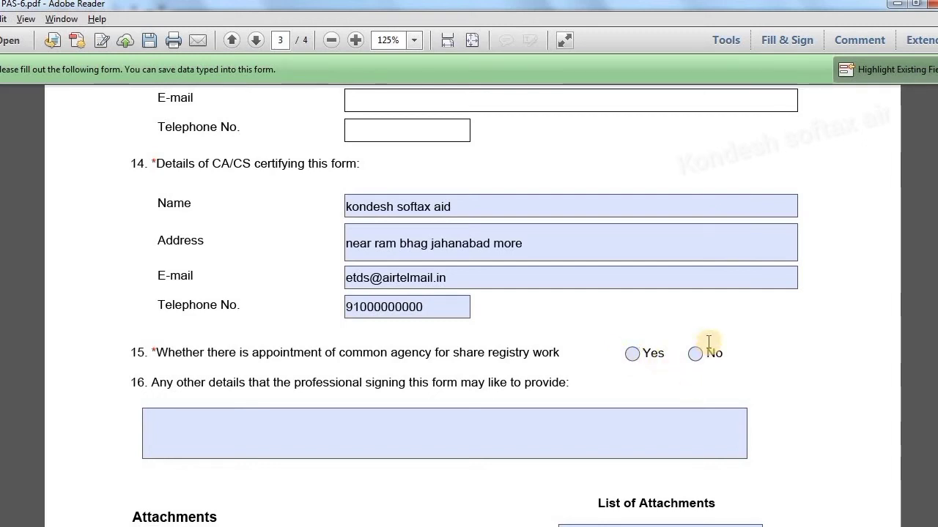
pyautogui.click(633, 355)
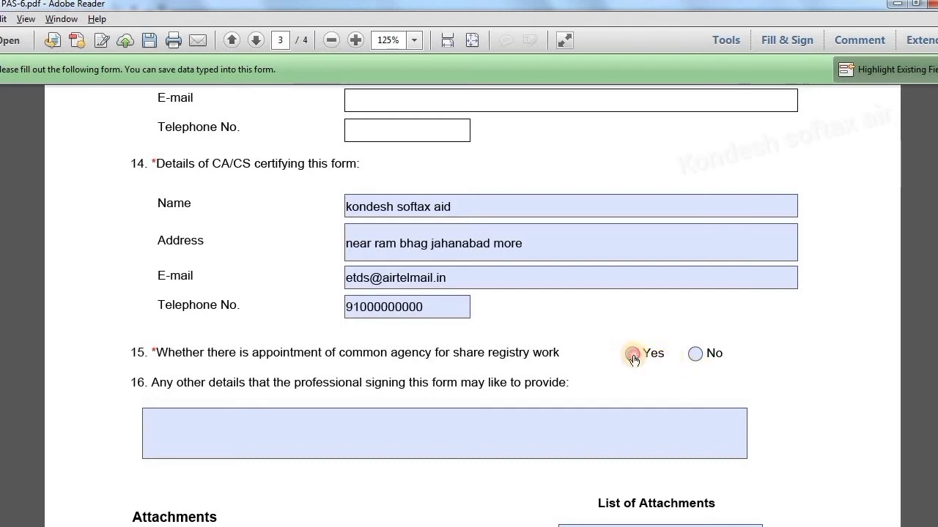
pyautogui.click(632, 355)
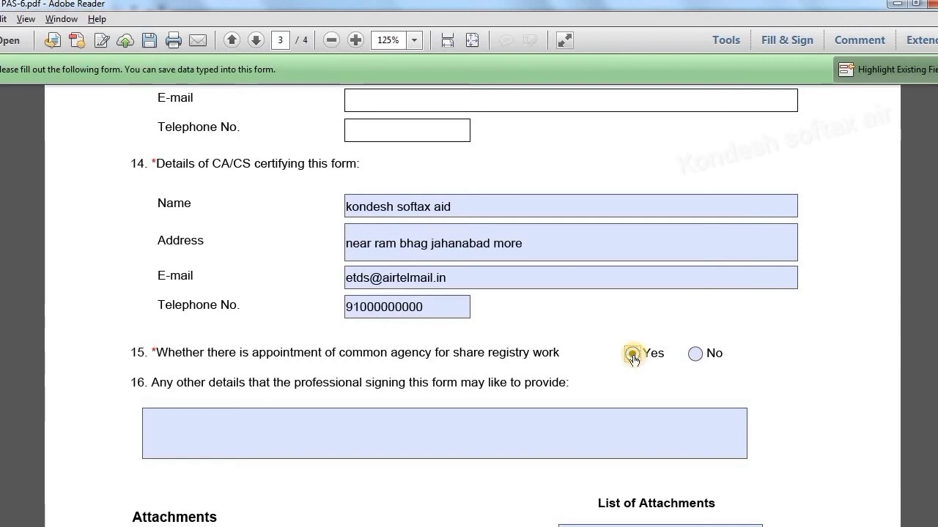
pyautogui.press('Right')
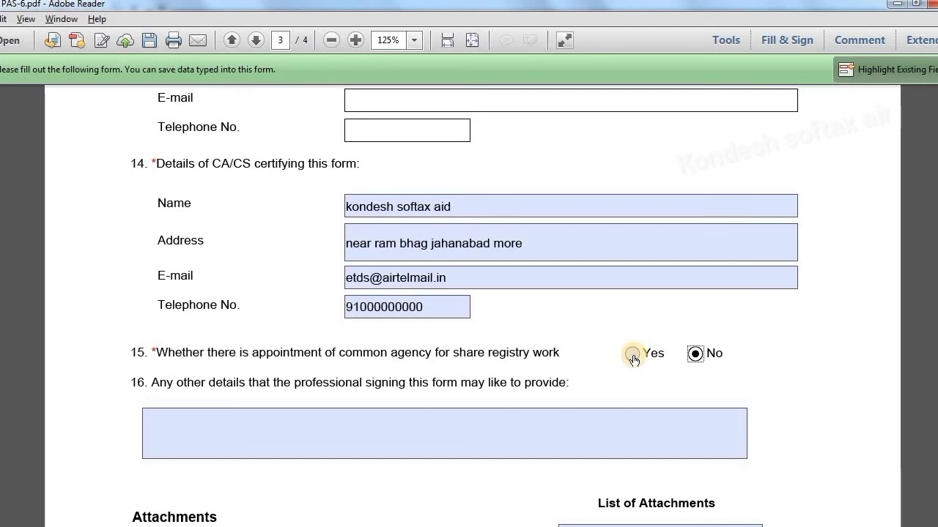
pyautogui.click(632, 355)
pyautogui.click(768, 371)
# Scroll past the optional attachments to the page 4 Verification section
pyautogui.scroll(-2, 768, 374)
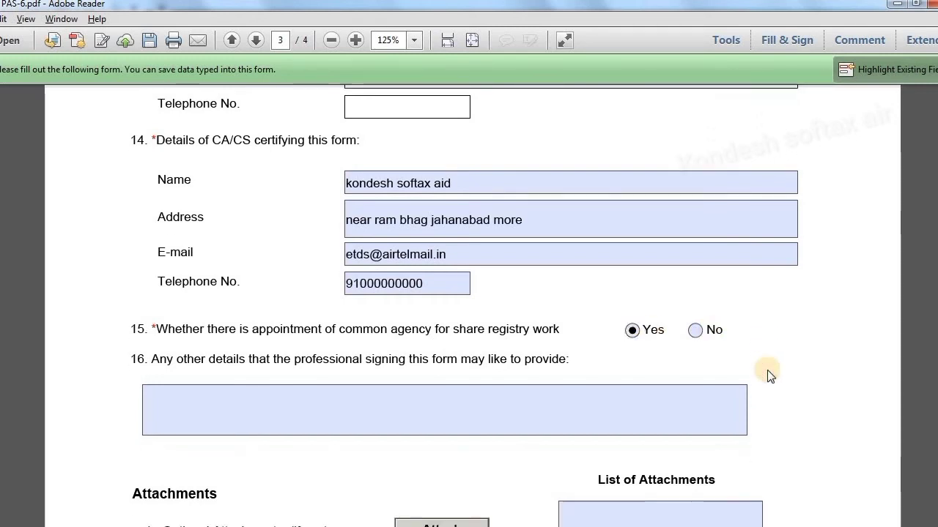
pyautogui.scroll(-3, 767, 376)
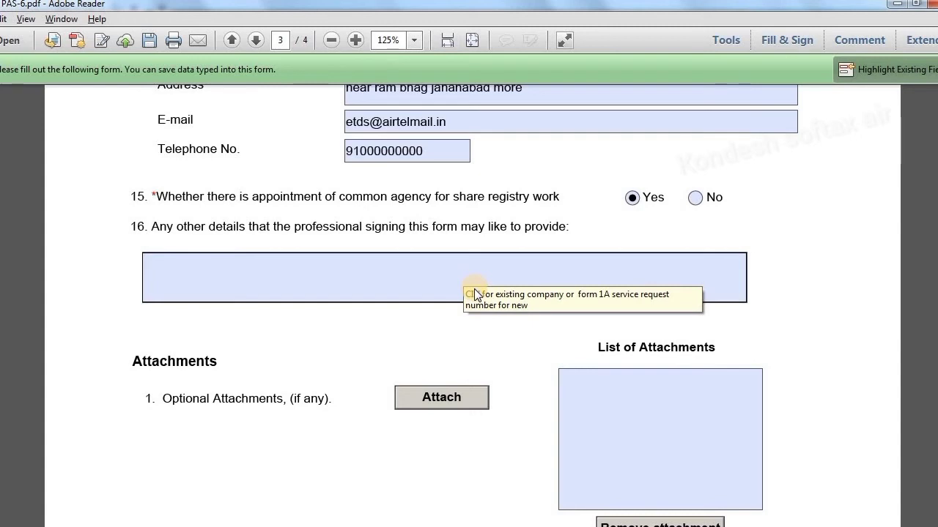
pyautogui.scroll(-3, 433, 407)
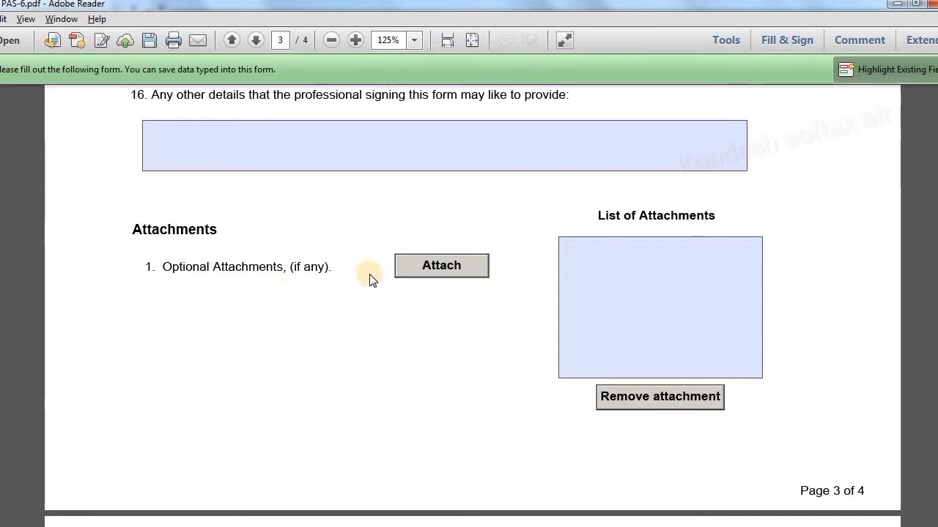
pyautogui.scroll(-1, 370, 280)
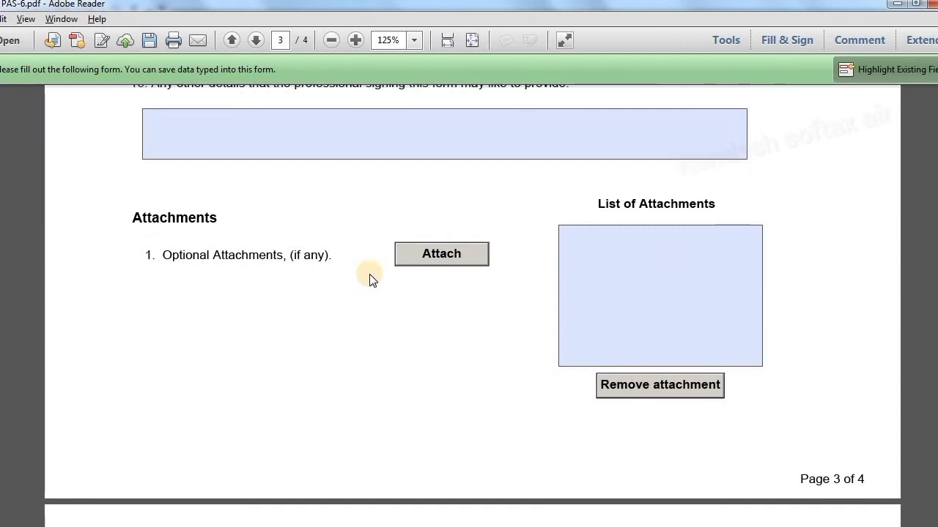
pyautogui.scroll(-1, 370, 280)
pyautogui.scroll(-8, 370, 280)
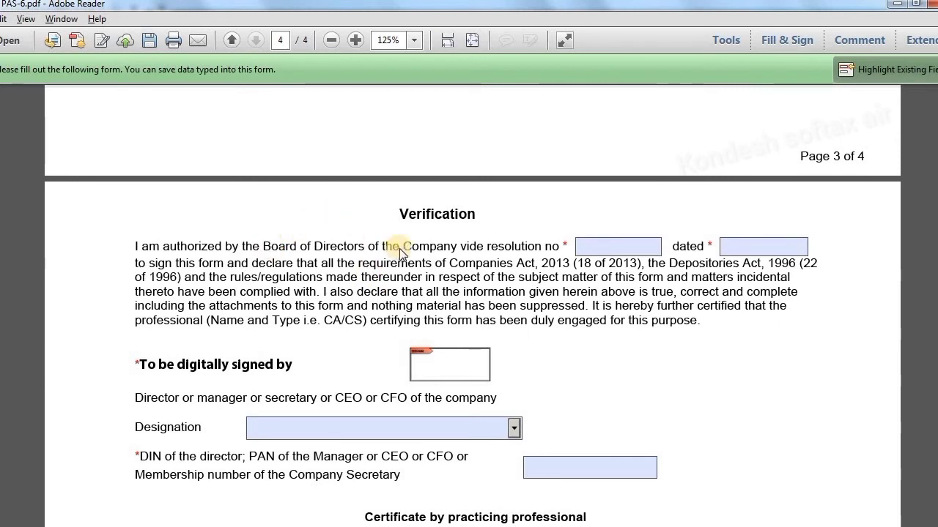
# Enter board resolution number 05 and pick 1 September 2020 as its date from the calendar
pyautogui.click(640, 250)
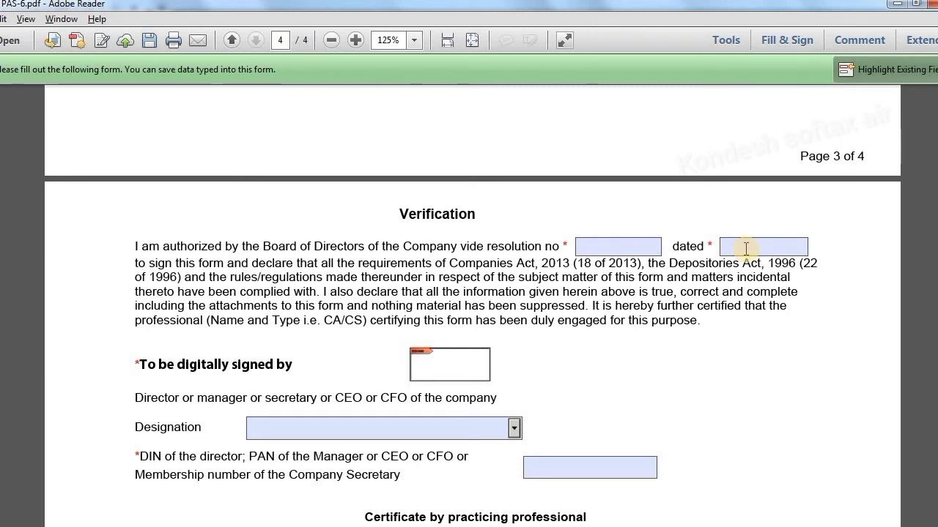
pyautogui.click(633, 252)
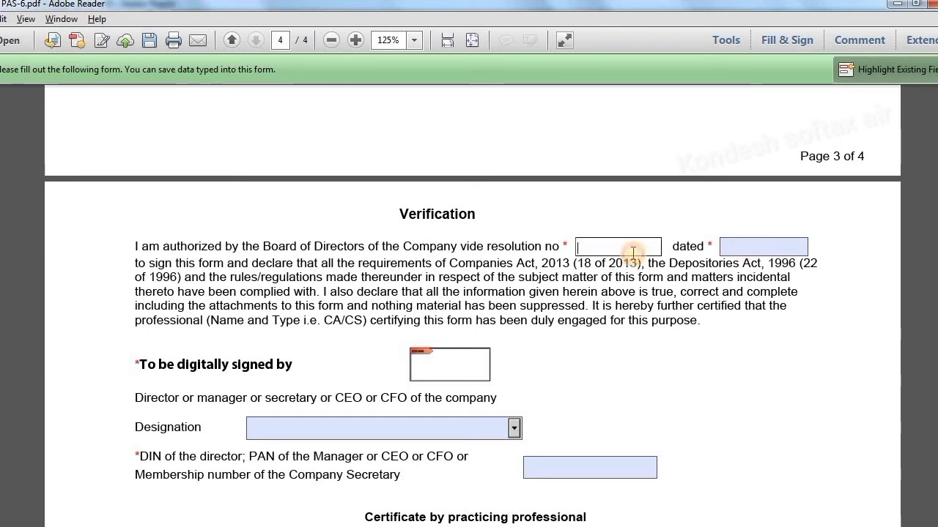
pyautogui.write('05')
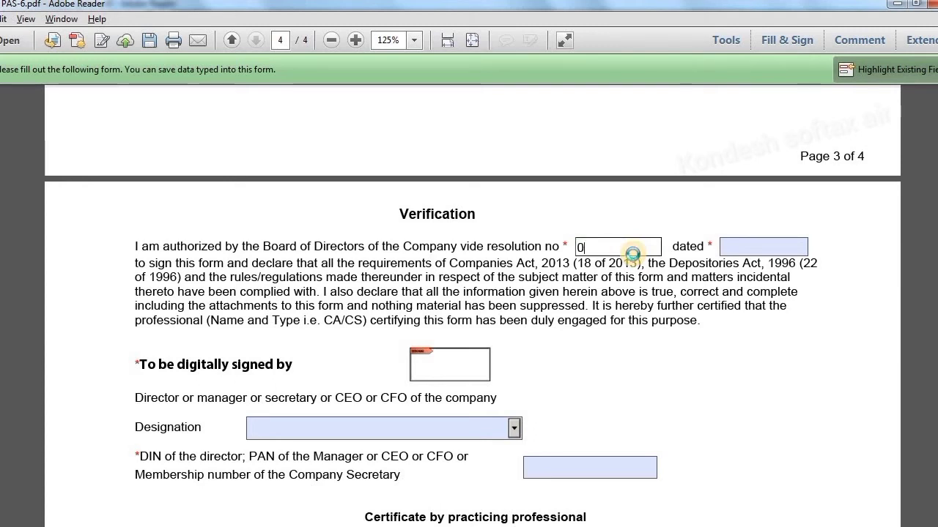
pyautogui.click(789, 254)
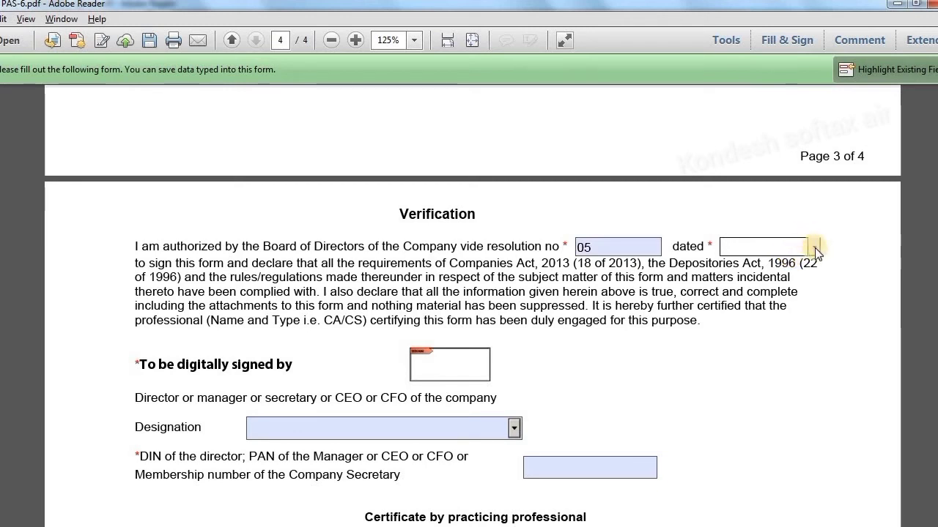
pyautogui.click(814, 247)
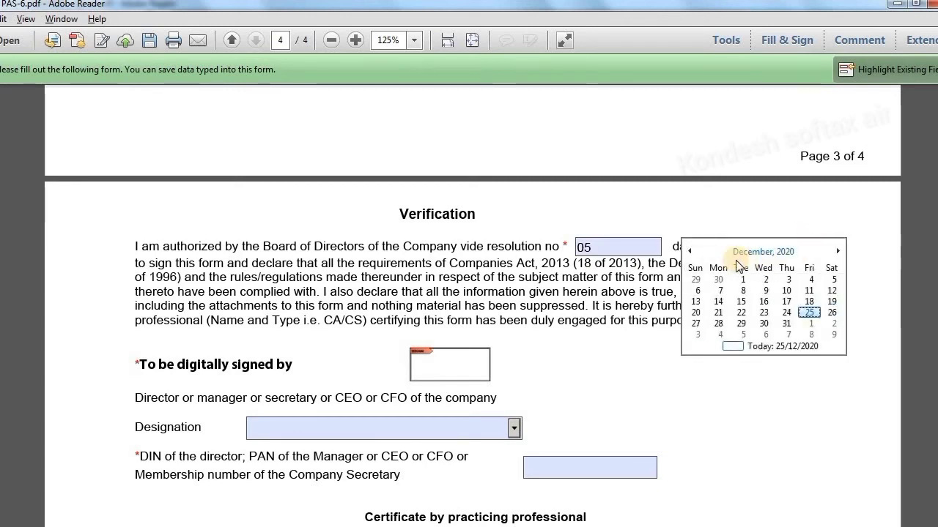
pyautogui.click(691, 251)
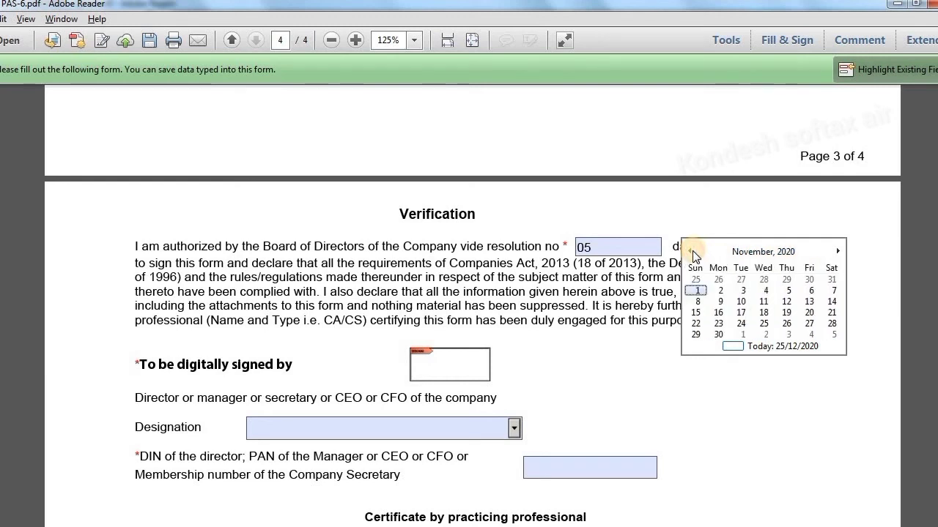
pyautogui.click(691, 251)
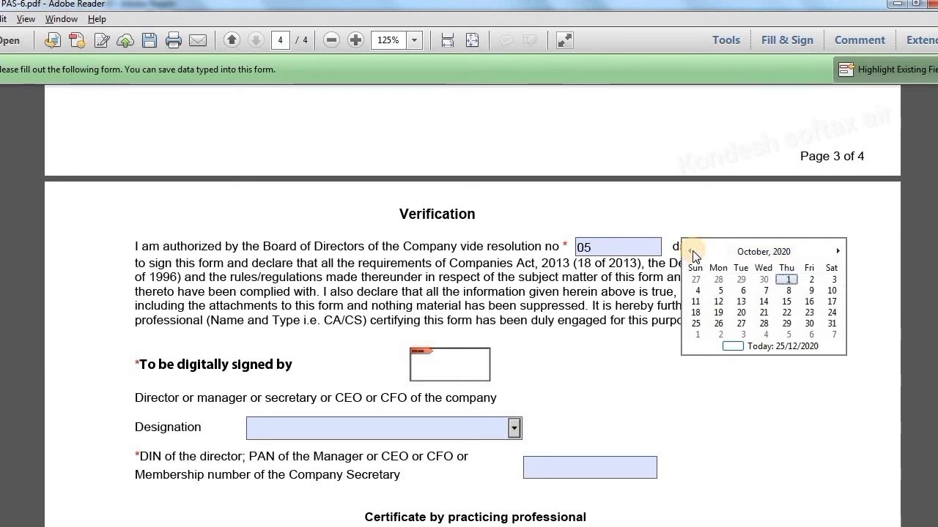
pyautogui.click(693, 251)
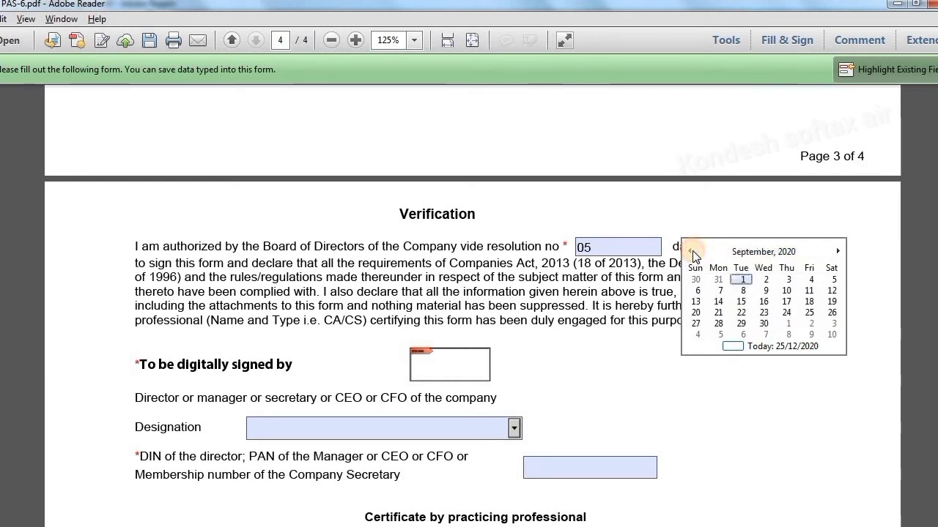
pyautogui.click(739, 278)
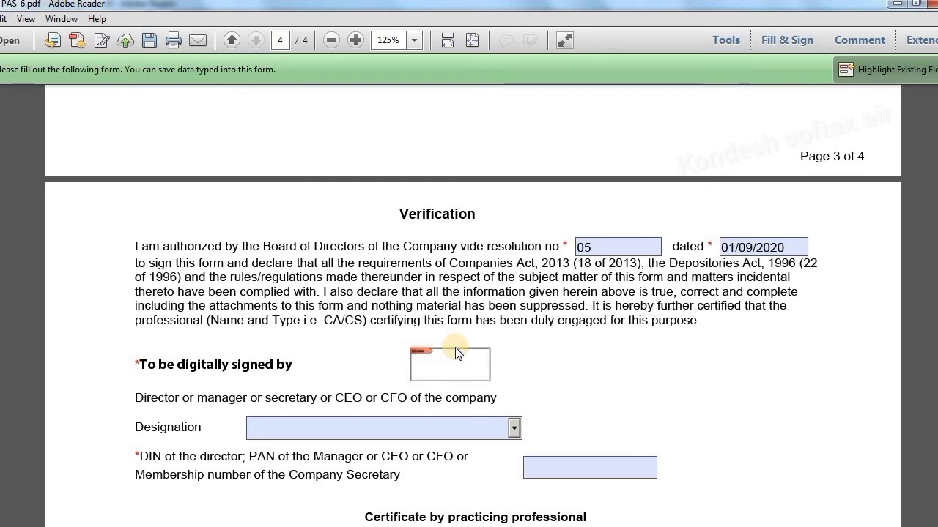
# Set the signer's designation to Director and enter the placeholder DIN 00000000
pyautogui.click(517, 432)
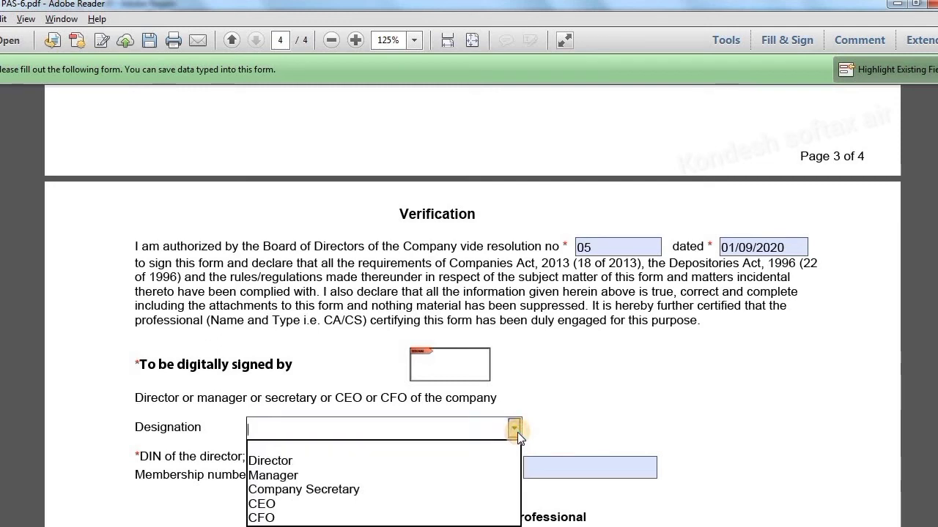
pyautogui.click(332, 460)
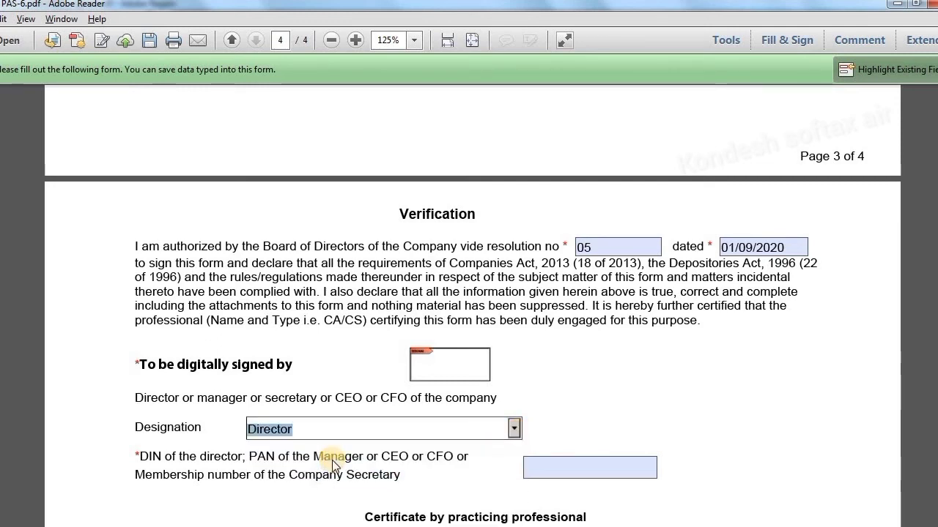
pyautogui.click(557, 466)
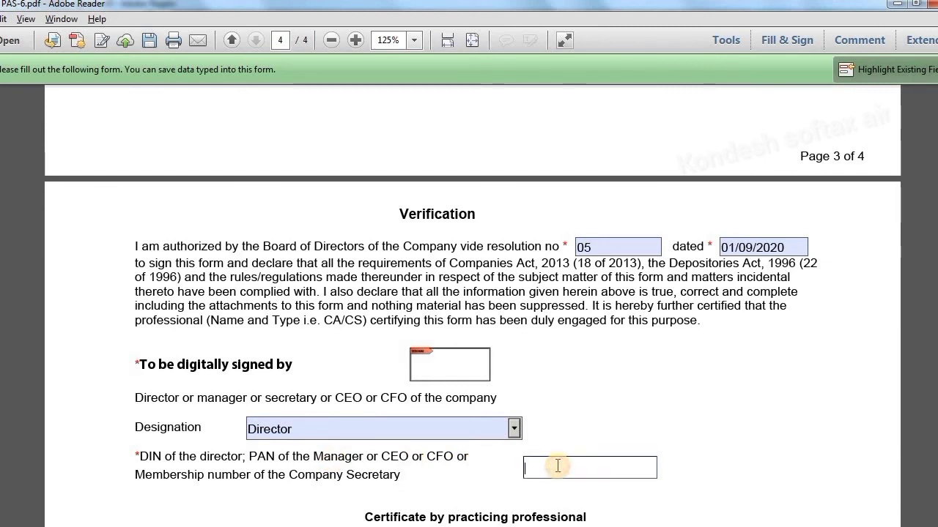
pyautogui.write('00000000')
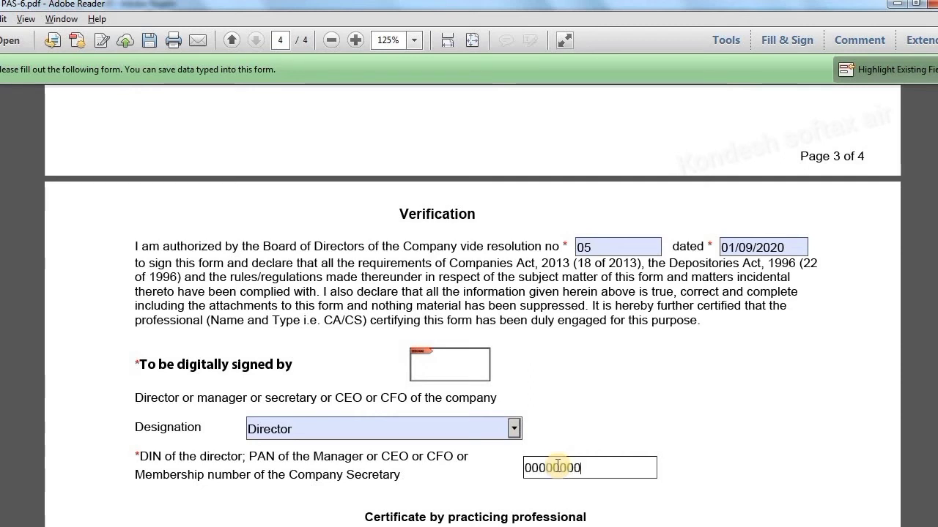
pyautogui.click(745, 427)
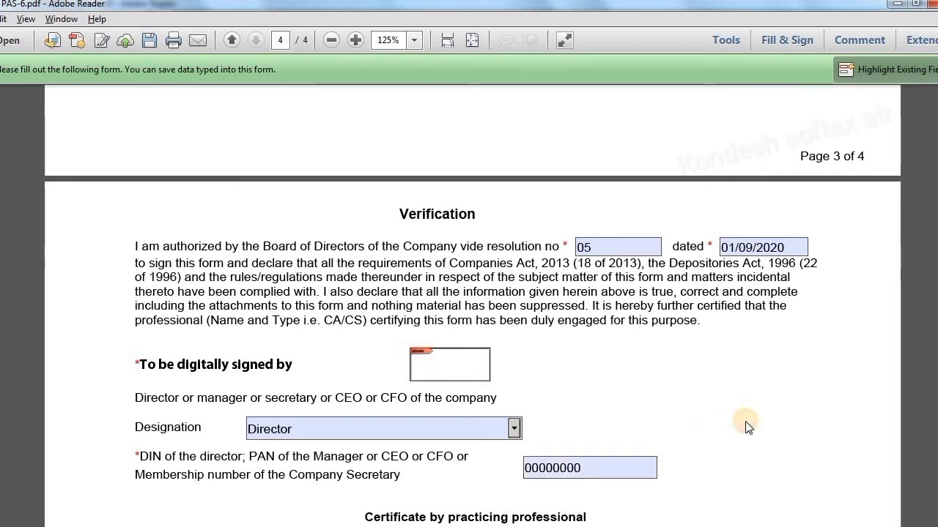
# Scroll down the PDF to the Certificate by practicing professional section
pyautogui.scroll(-1, 744, 427)
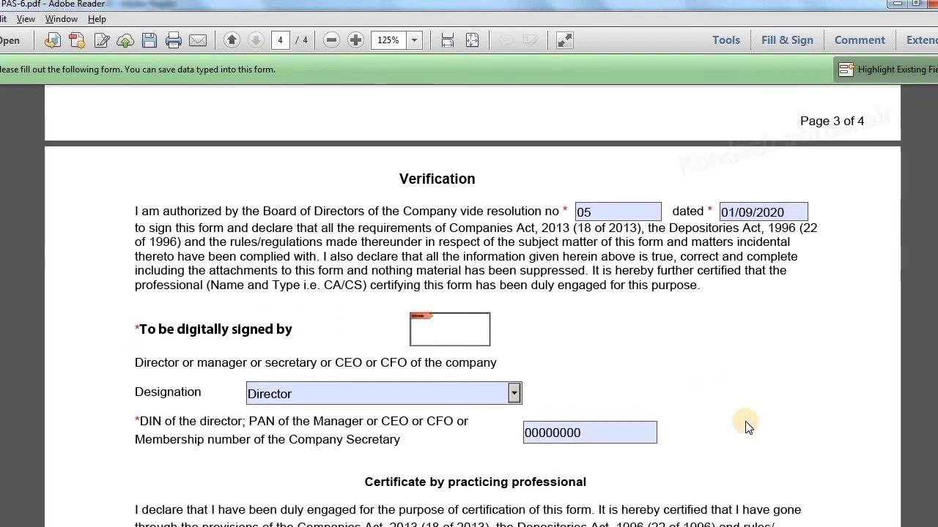
pyautogui.scroll(-7, 745, 427)
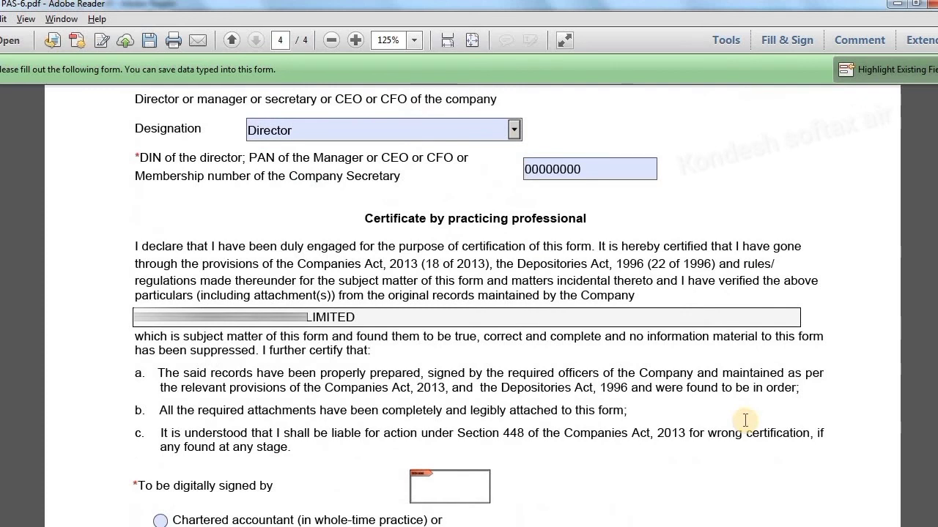
pyautogui.scroll(-1, 745, 420)
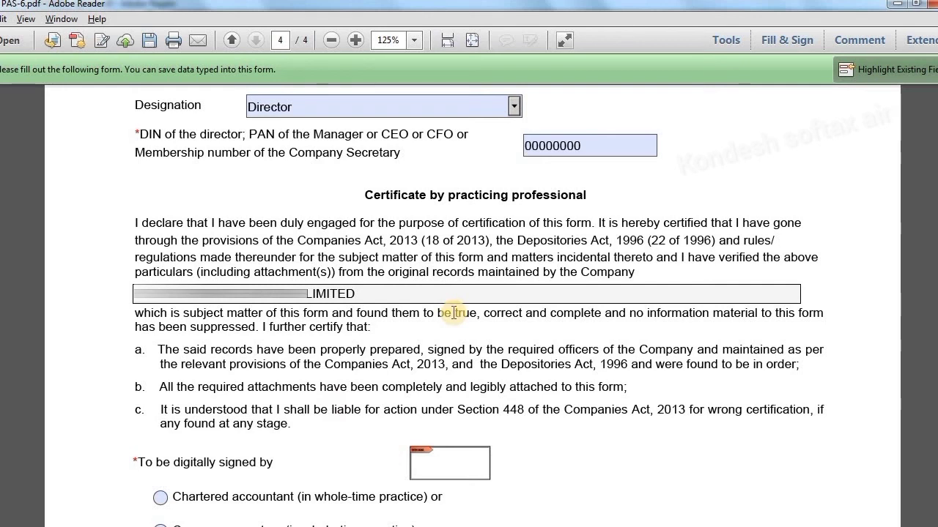
pyautogui.scroll(-1, 454, 313)
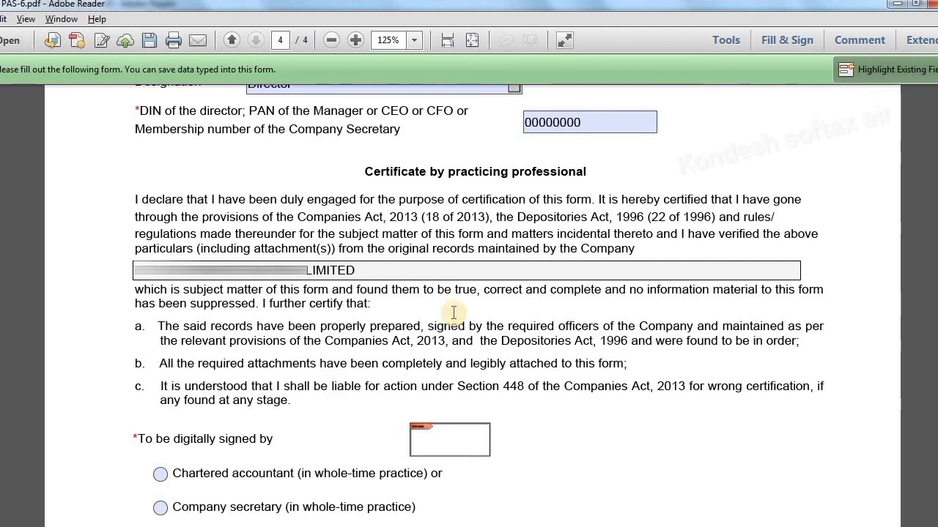
pyautogui.scroll(-3, 453, 313)
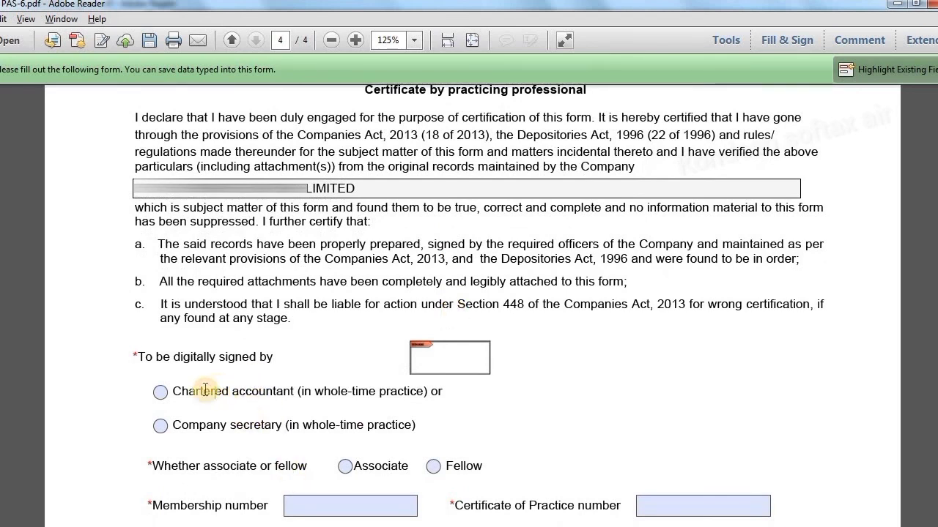
# Mark the certifier as a Chartered accountant and Fellow, and enter the membership number
pyautogui.click(159, 392)
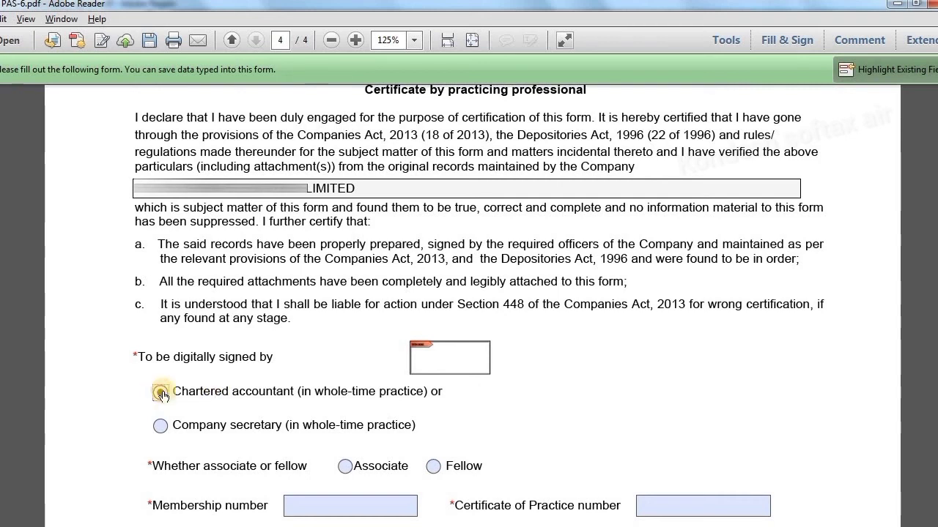
pyautogui.click(434, 471)
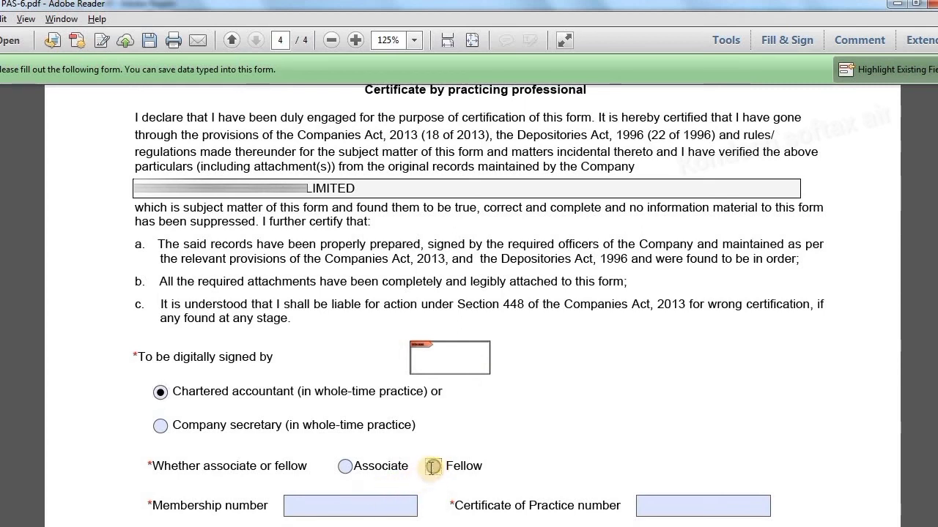
pyautogui.click(433, 467)
pyautogui.click(397, 501)
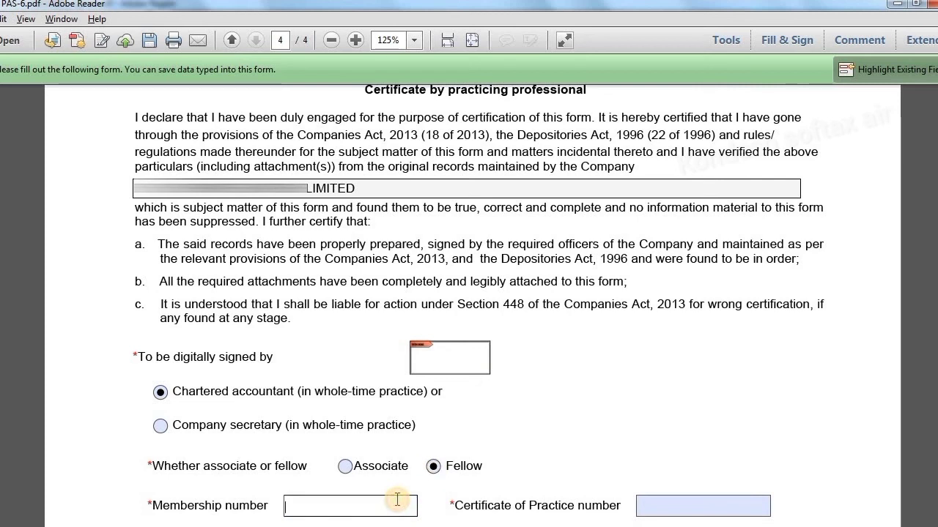
pyautogui.write('123456')
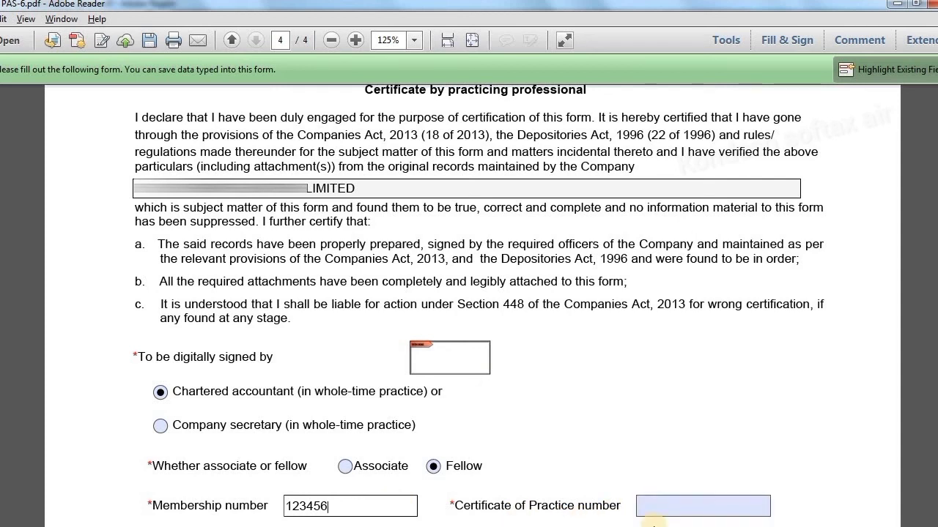
pyautogui.click(633, 460)
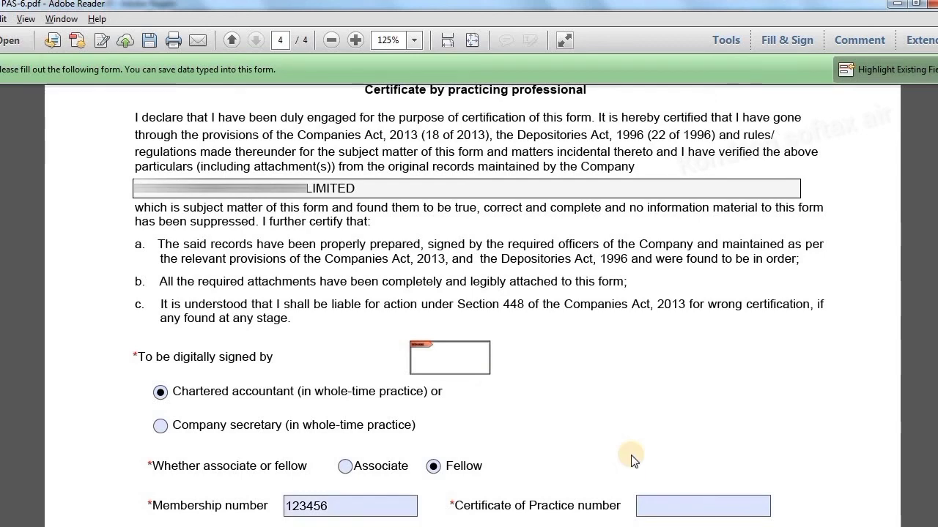
pyautogui.scroll(-1, 631, 455)
# Run Check Form at the bottom and dismiss the 'Form level Prescrutiny is successful' message
pyautogui.scroll(-5, 630, 455)
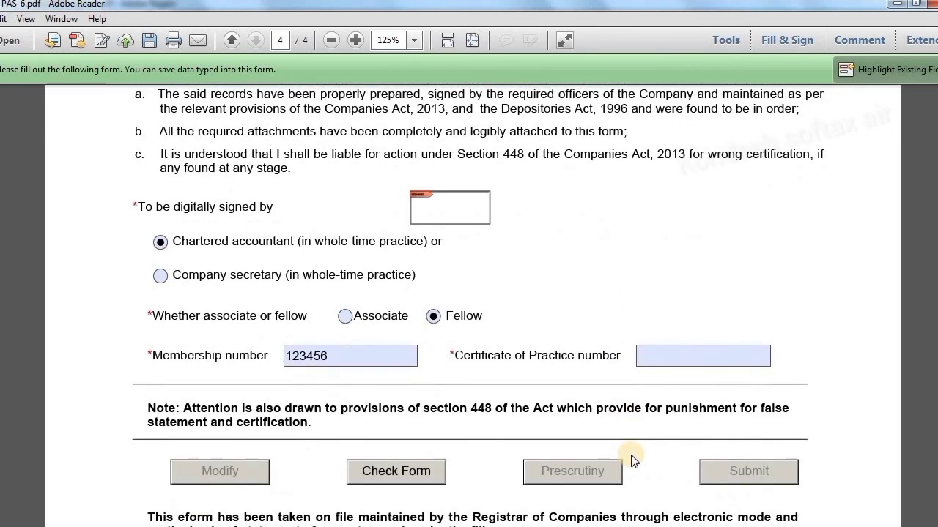
pyautogui.scroll(-1, 634, 460)
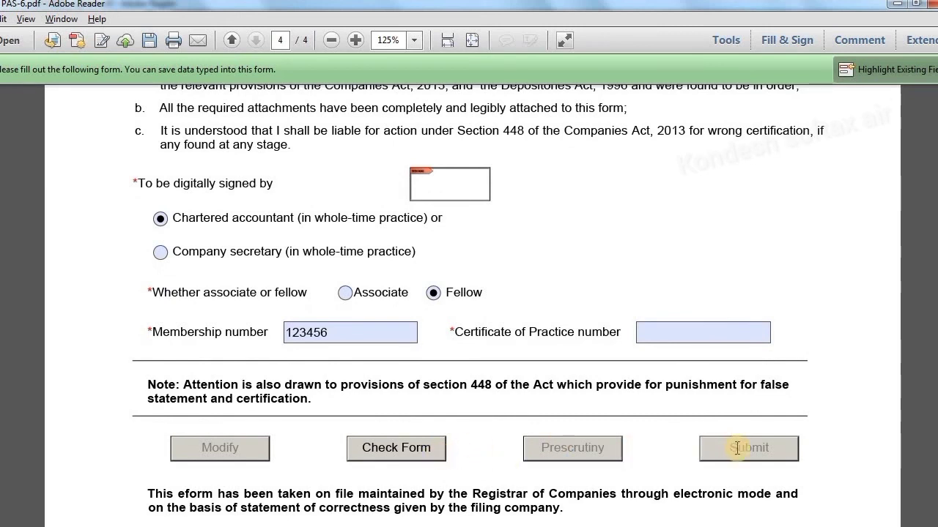
pyautogui.click(432, 460)
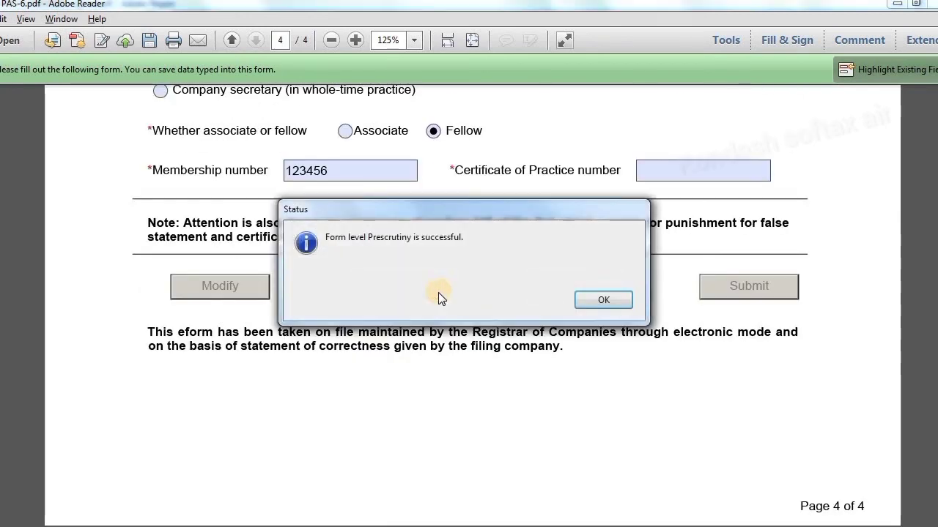
pyautogui.click(587, 299)
pyautogui.click(588, 298)
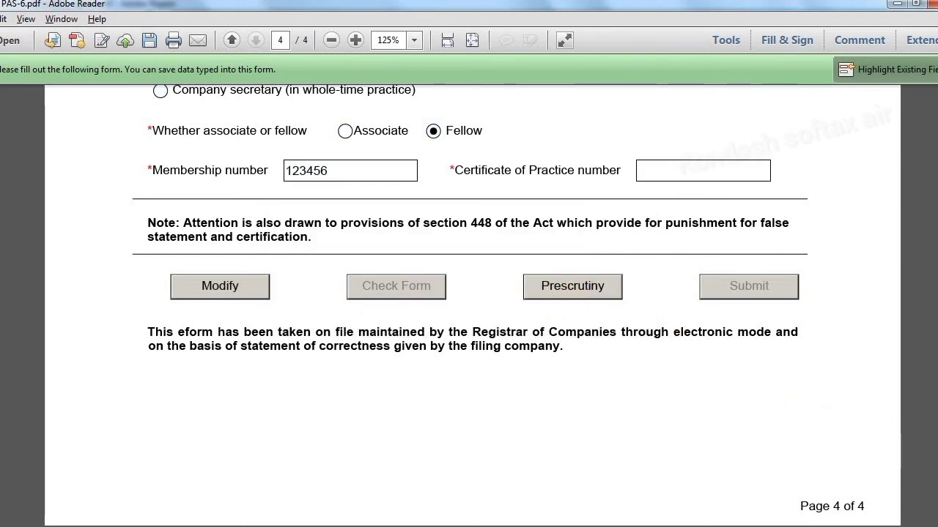
# Scroll up to the director's 'To be digitally signed by' box, then back down the form
pyautogui.scroll(5, 473, 305)
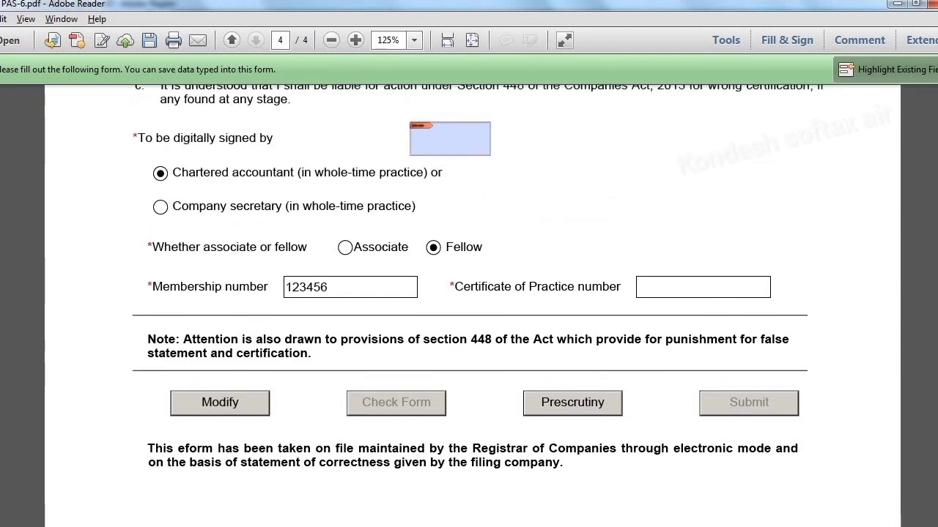
pyautogui.scroll(8, 472, 306)
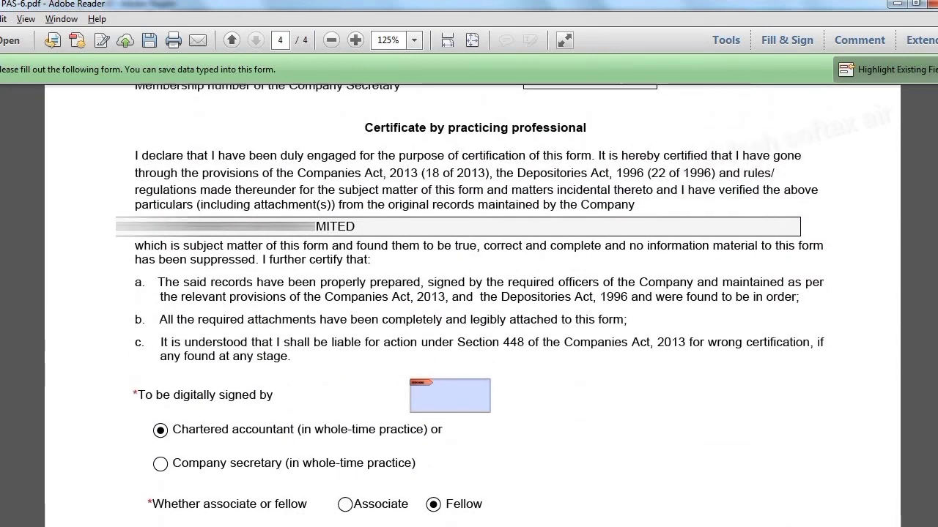
pyautogui.scroll(6, 472, 305)
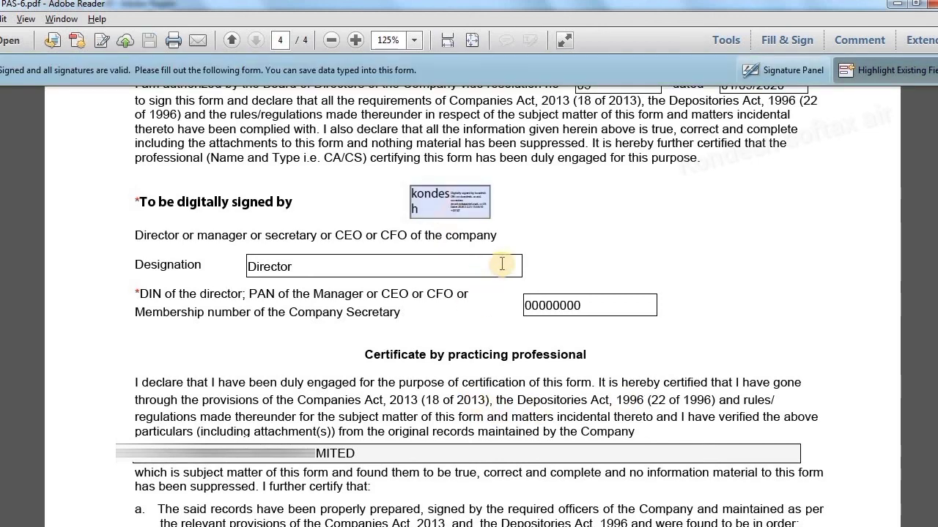
pyautogui.scroll(-1, 457, 214)
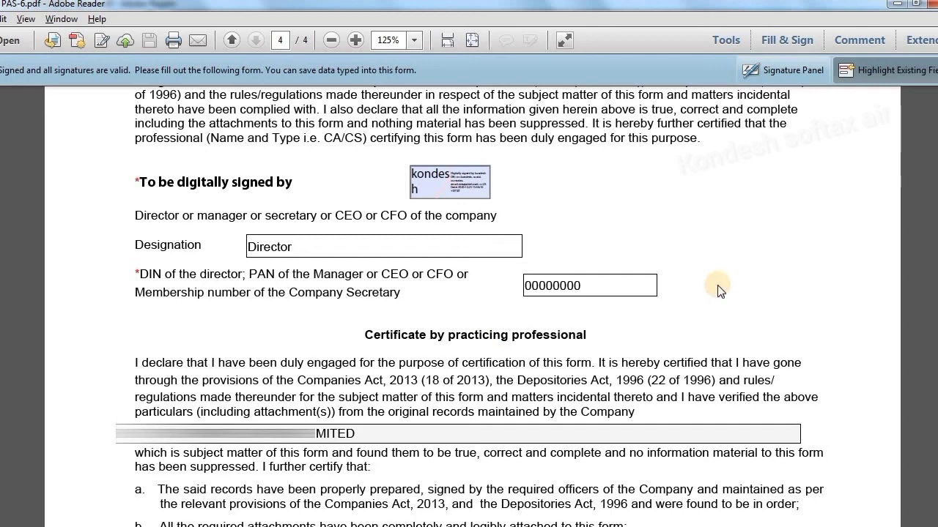
pyautogui.scroll(-1, 718, 290)
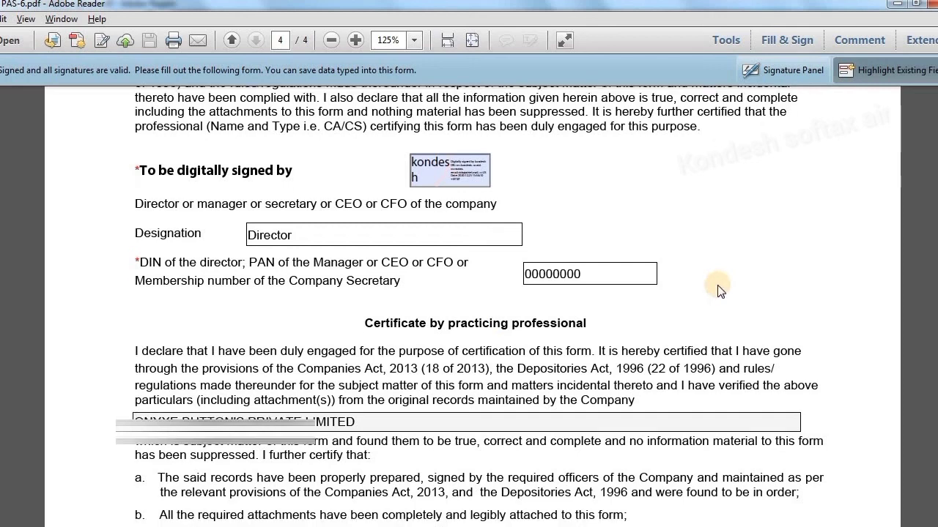
pyautogui.scroll(-8, 718, 290)
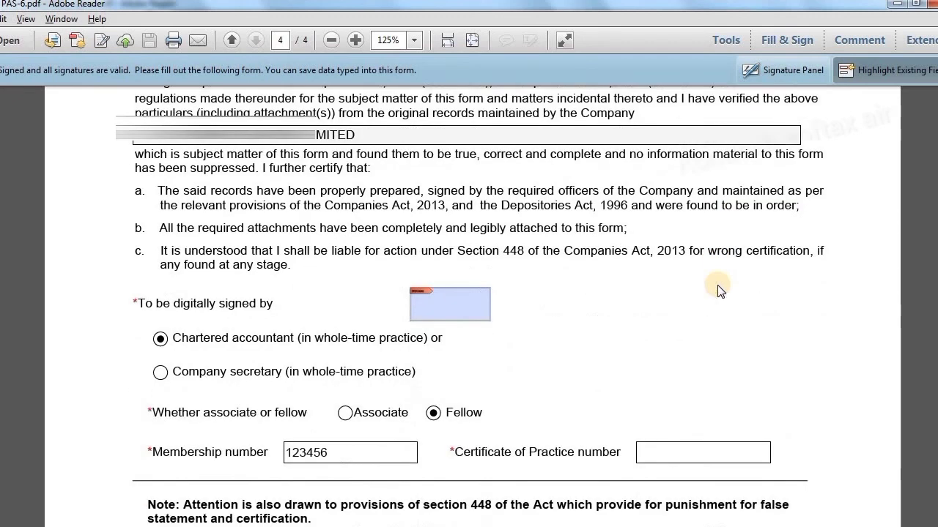
pyautogui.scroll(-1, 718, 291)
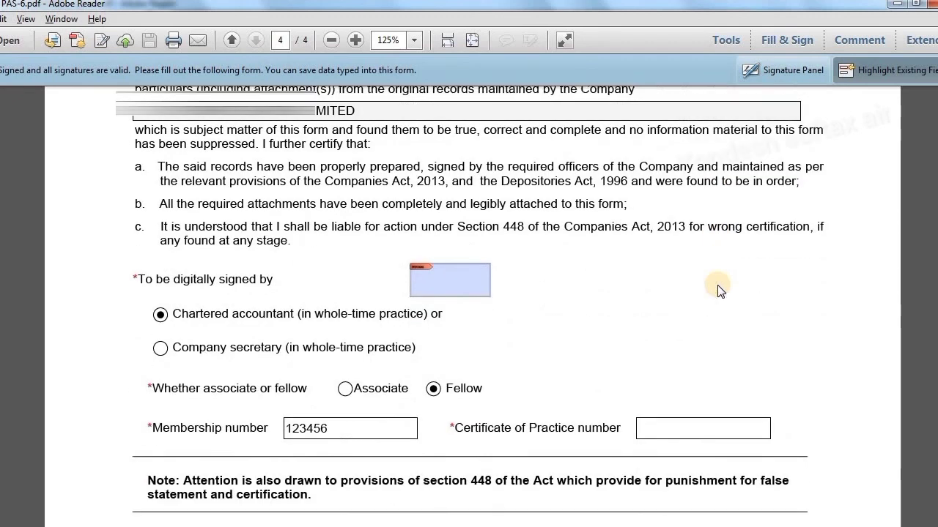
# Apply the chartered accountant's digital signature to the Sign2 box and run Prescrutiny
pyautogui.click(461, 291)
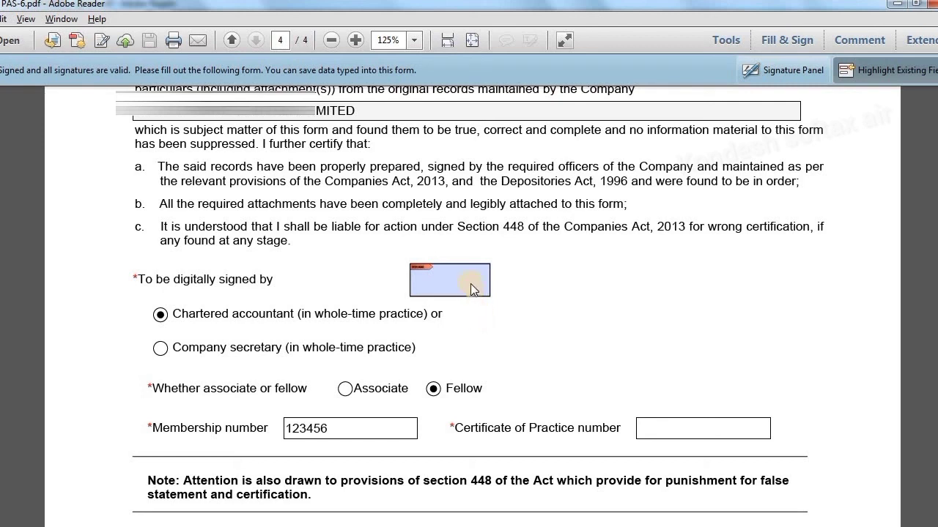
pyautogui.click(470, 283)
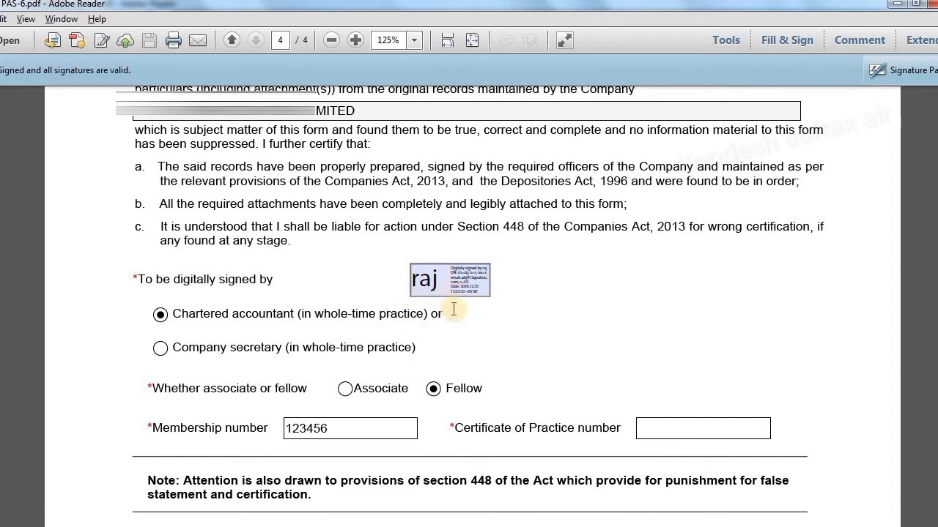
pyautogui.scroll(-5, 454, 309)
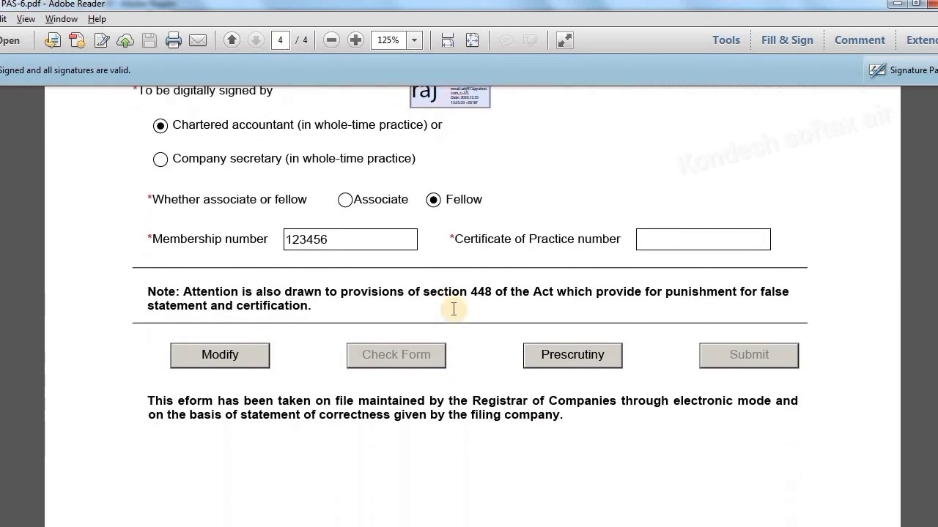
pyautogui.click(529, 350)
pyautogui.scroll(-2, 539, 386)
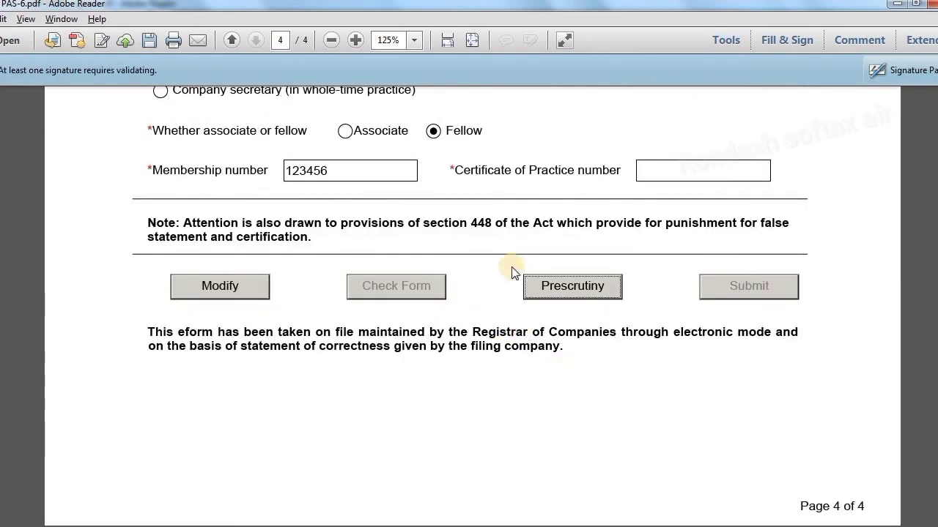